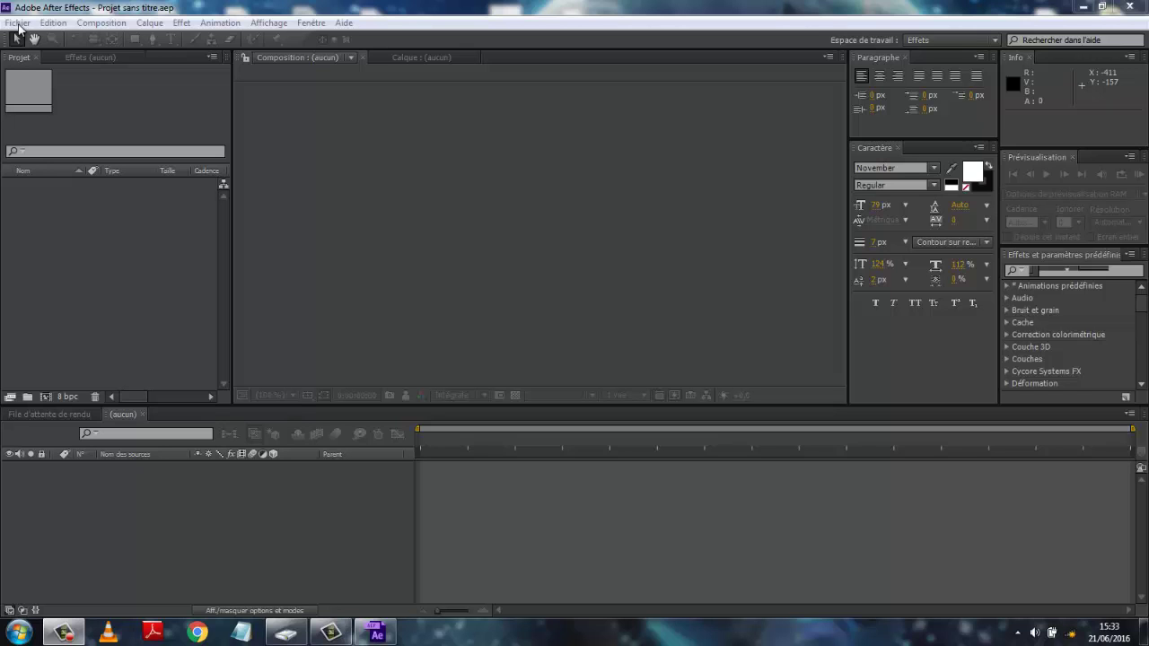
Import invader01.psd as a composition, accepting the layer options.
left_click(18, 26)
mouse_move(61, 213)
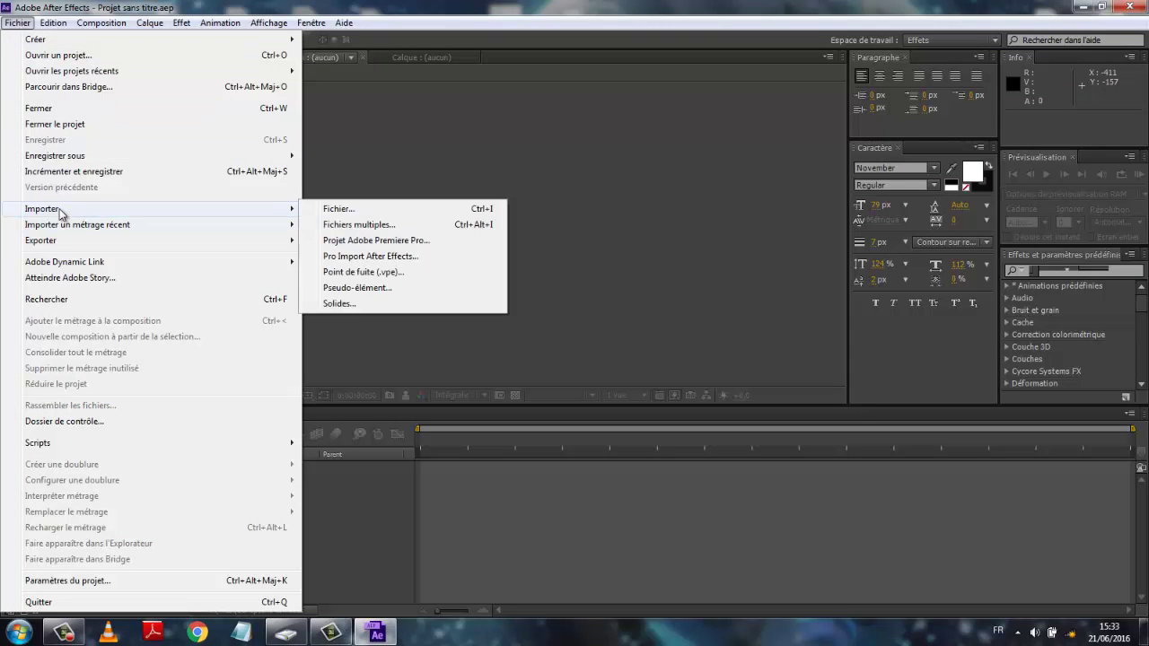
left_click(360, 209)
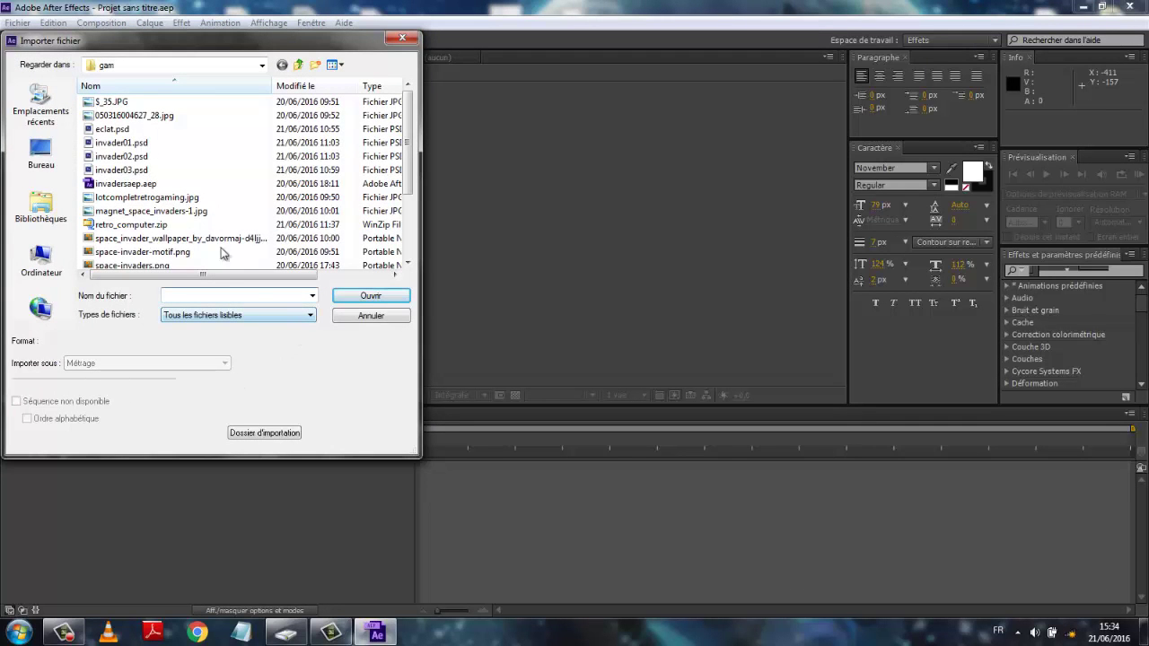
left_click(111, 145)
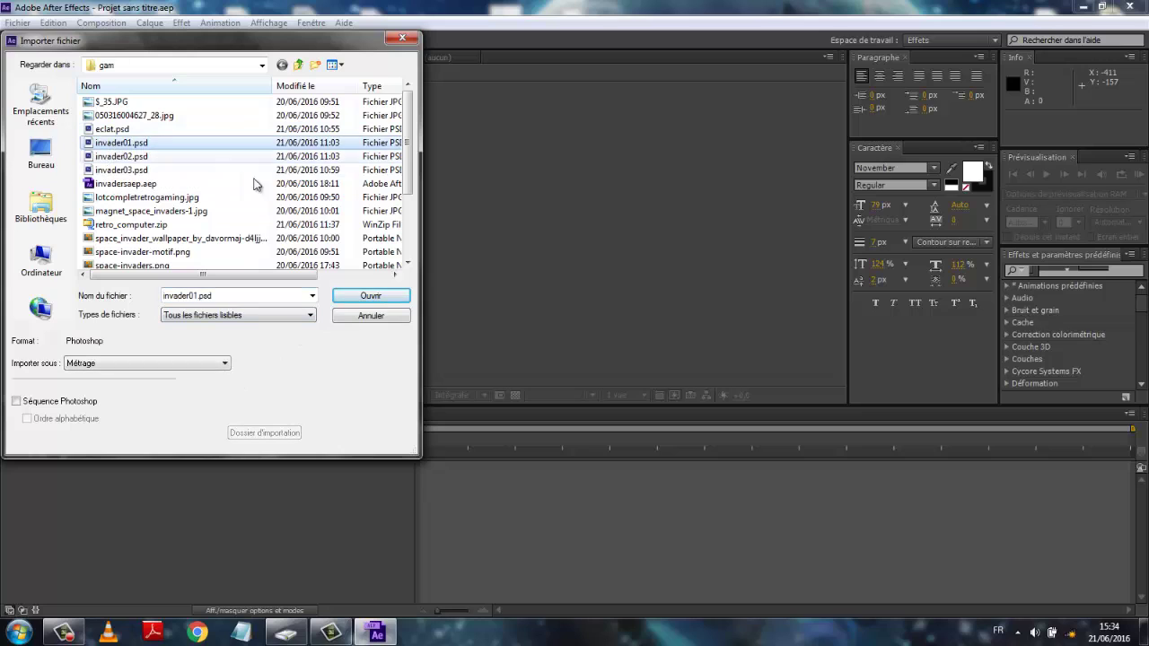
left_click(225, 364)
left_click(123, 386)
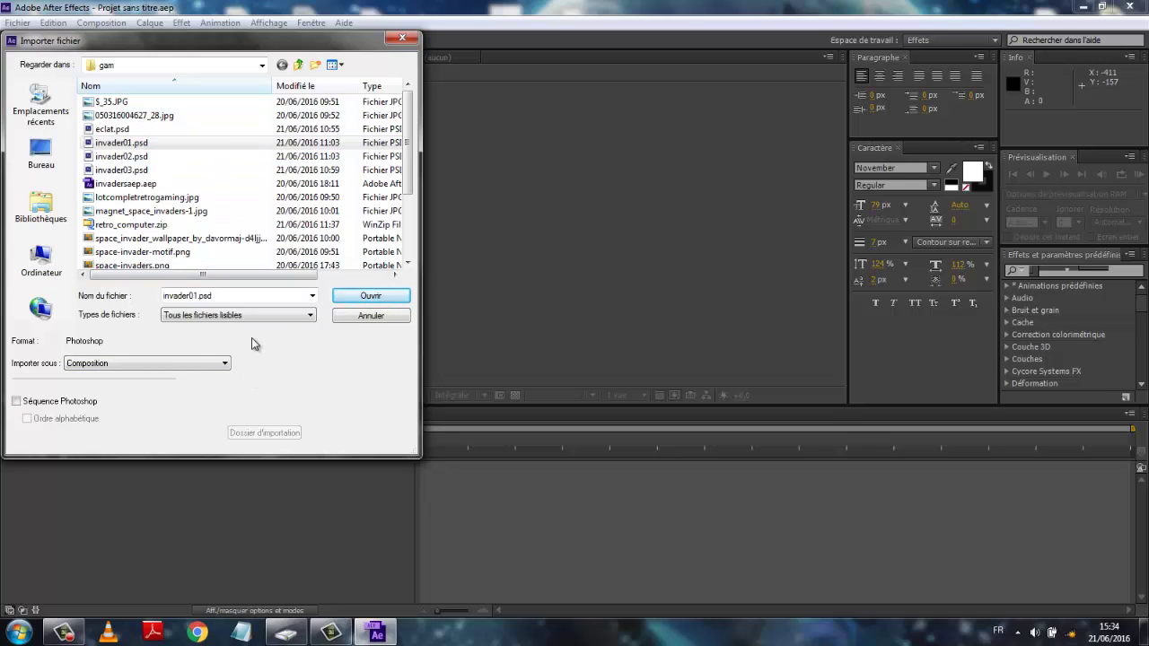
left_click(366, 298)
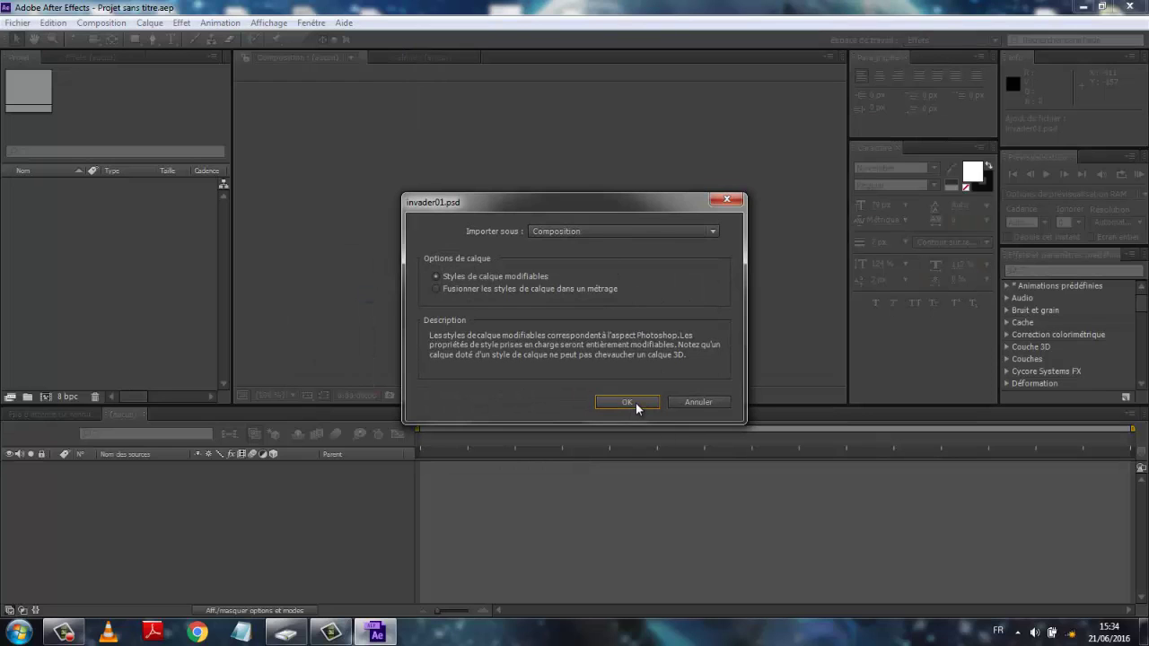
left_click(633, 405)
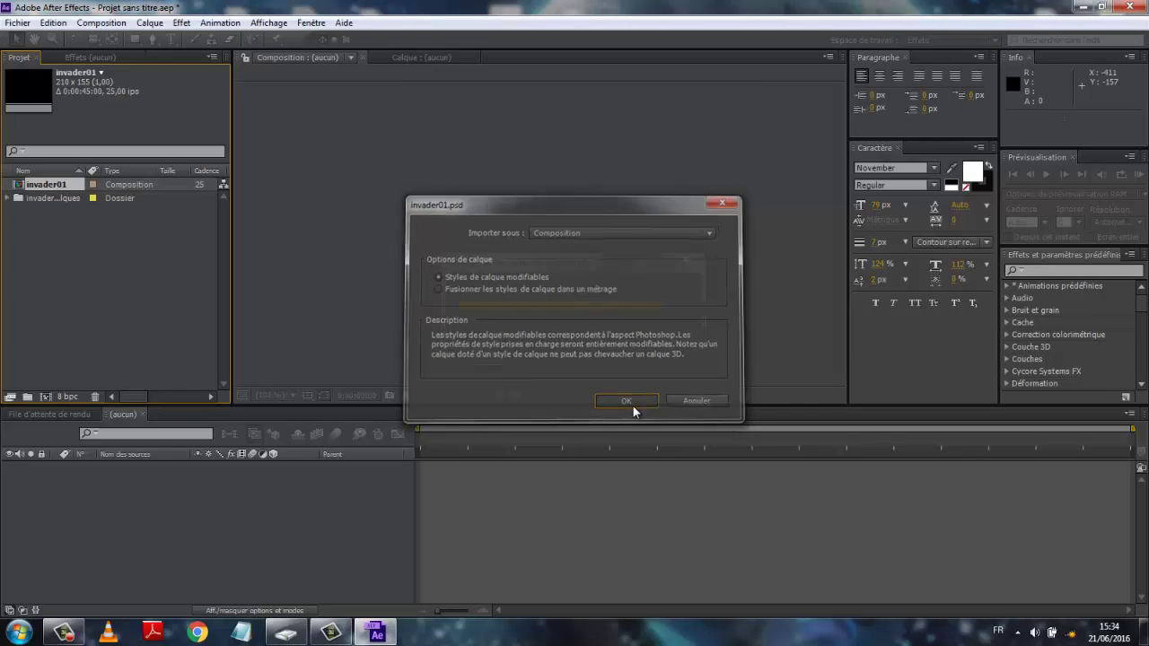
Open the invader01 comp and expand the Transform properties of layers inv01b and inv01.
double_click(48, 184)
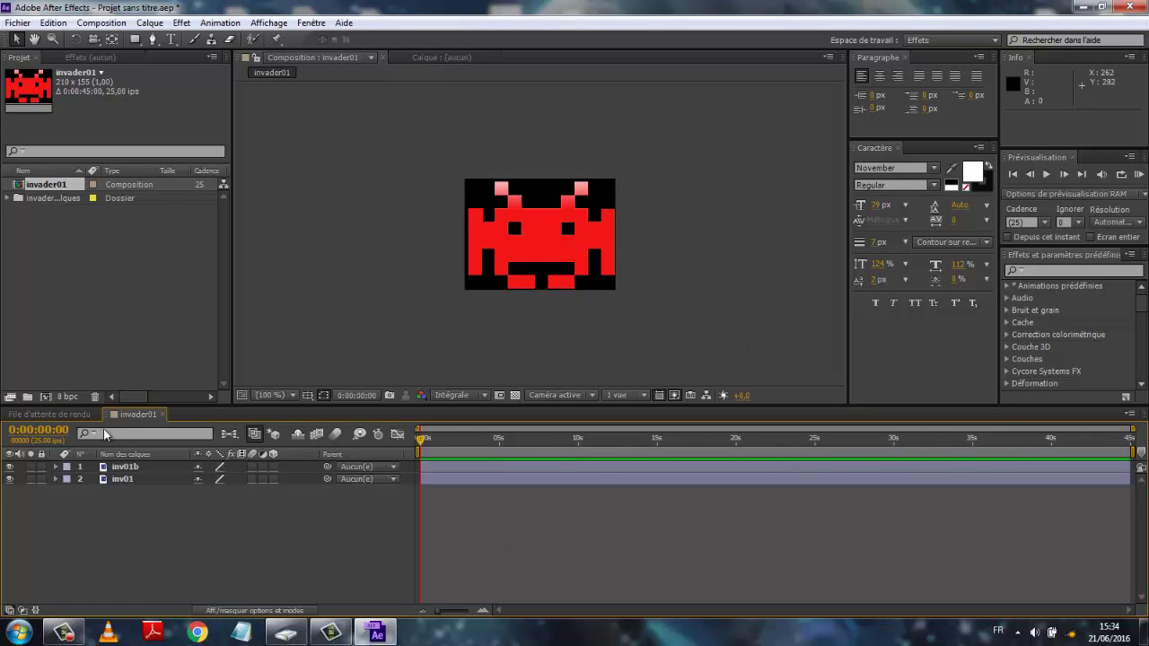
left_click(55, 467)
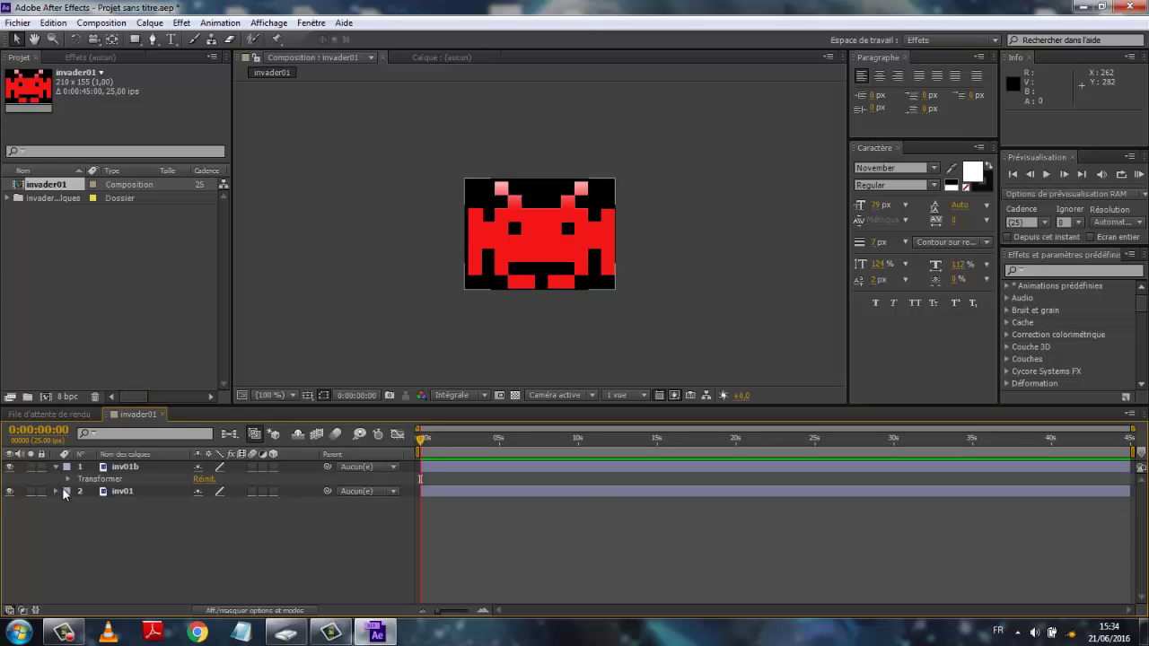
left_click(67, 479)
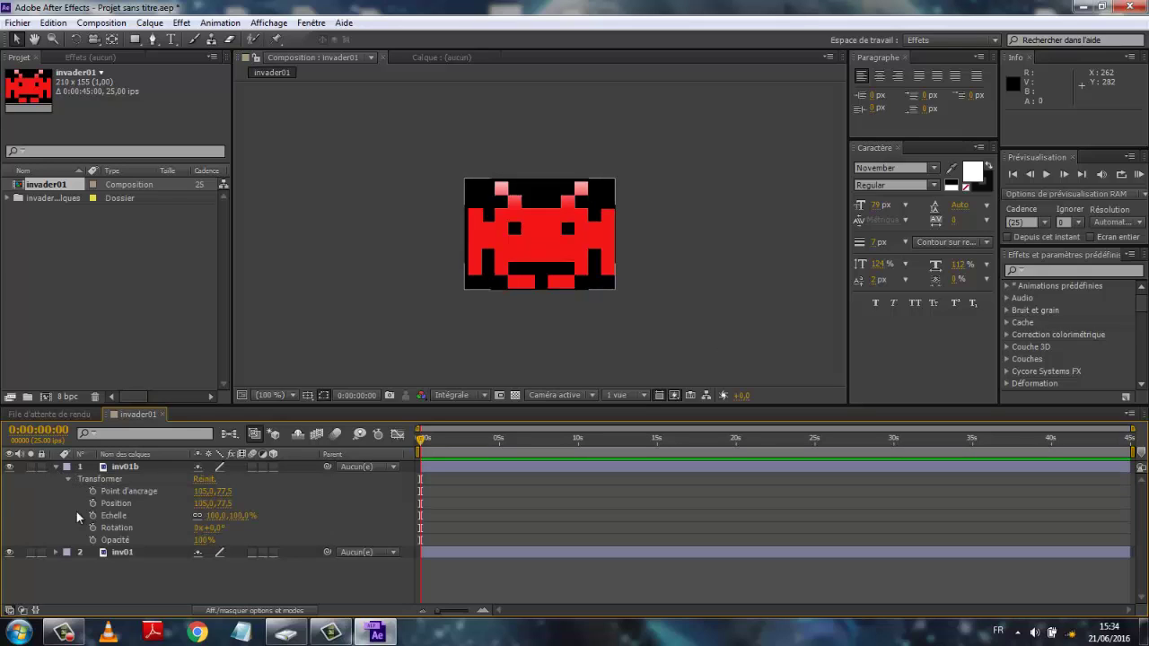
left_click(54, 552)
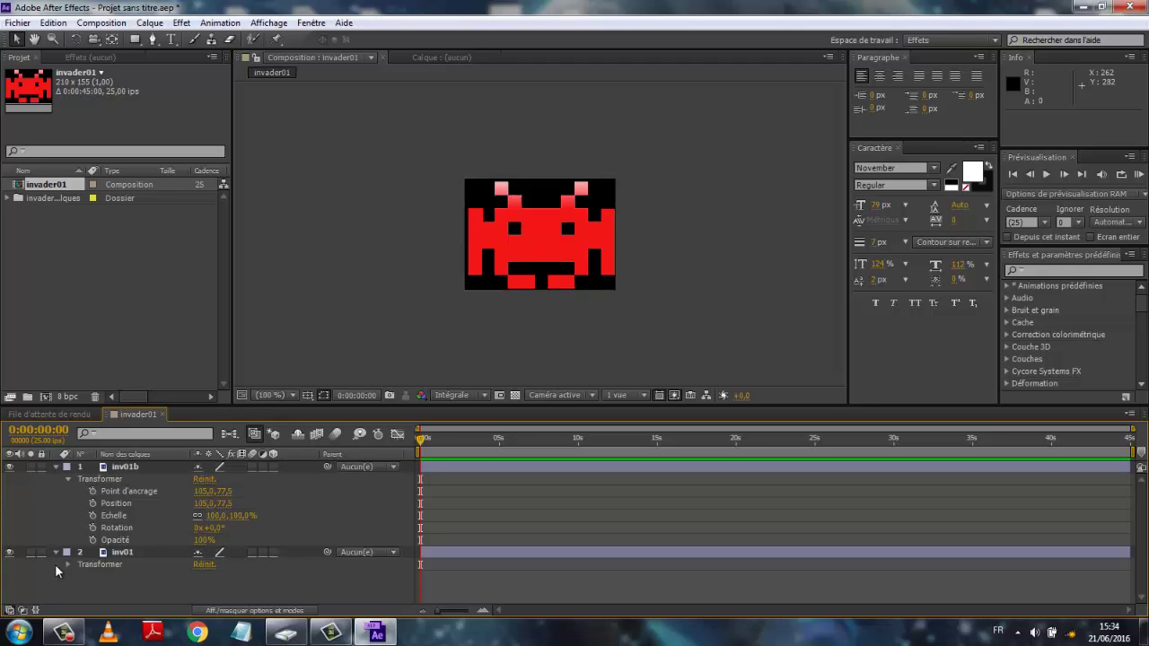
left_click(67, 565)
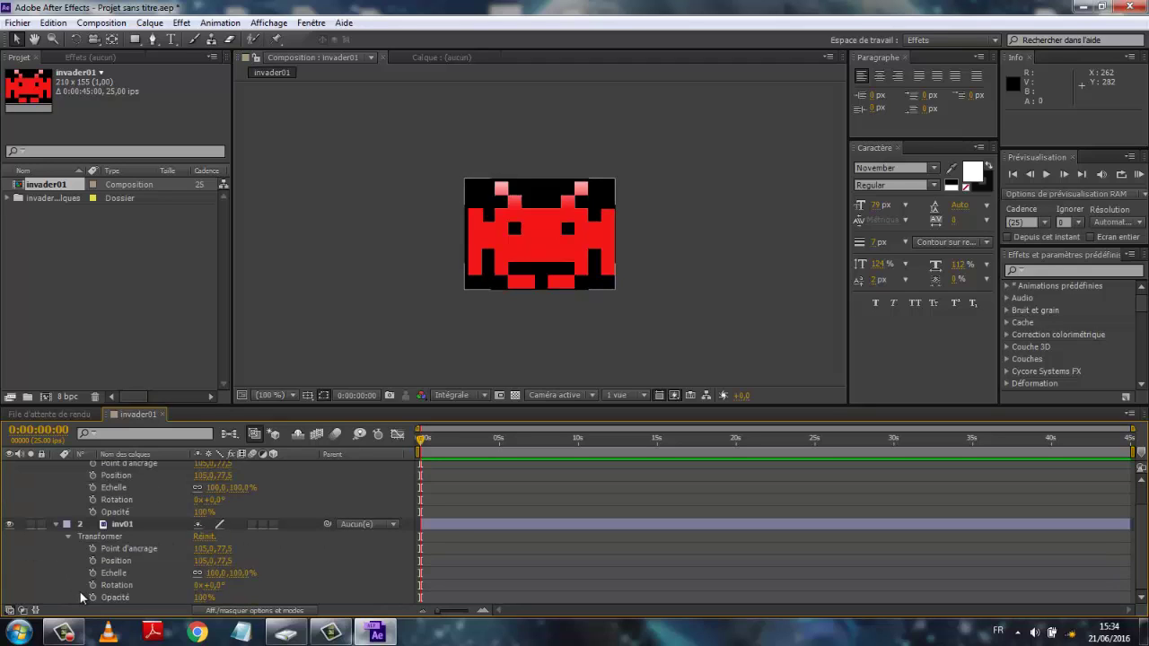
Keyframe inv01b's opacity at 100%, 0%, 100% over 0–2 seconds, and drop inv01's opacity to 0%.
left_click(92, 512)
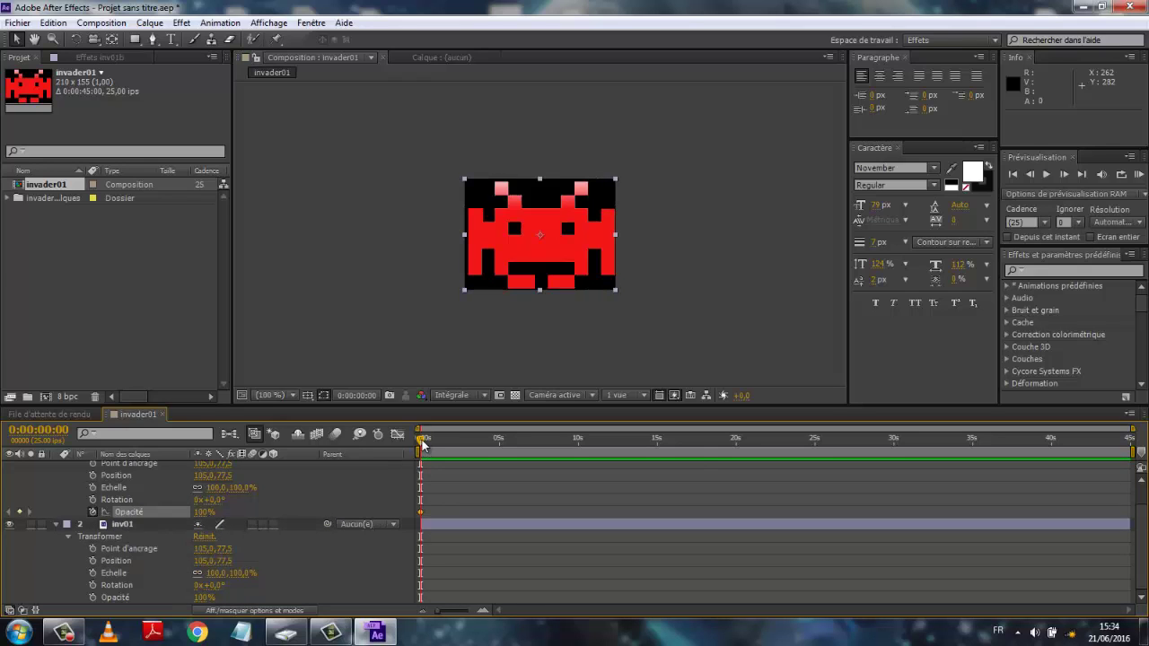
left_click_drag(422, 445, 437, 449)
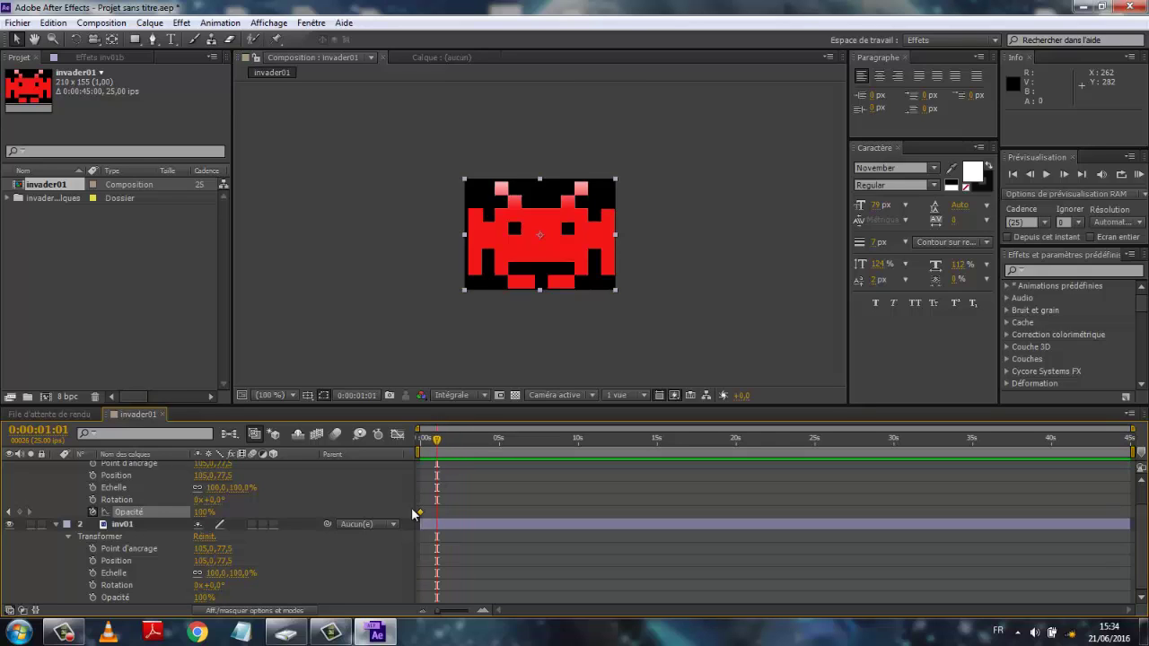
left_click_drag(205, 513, 58, 511)
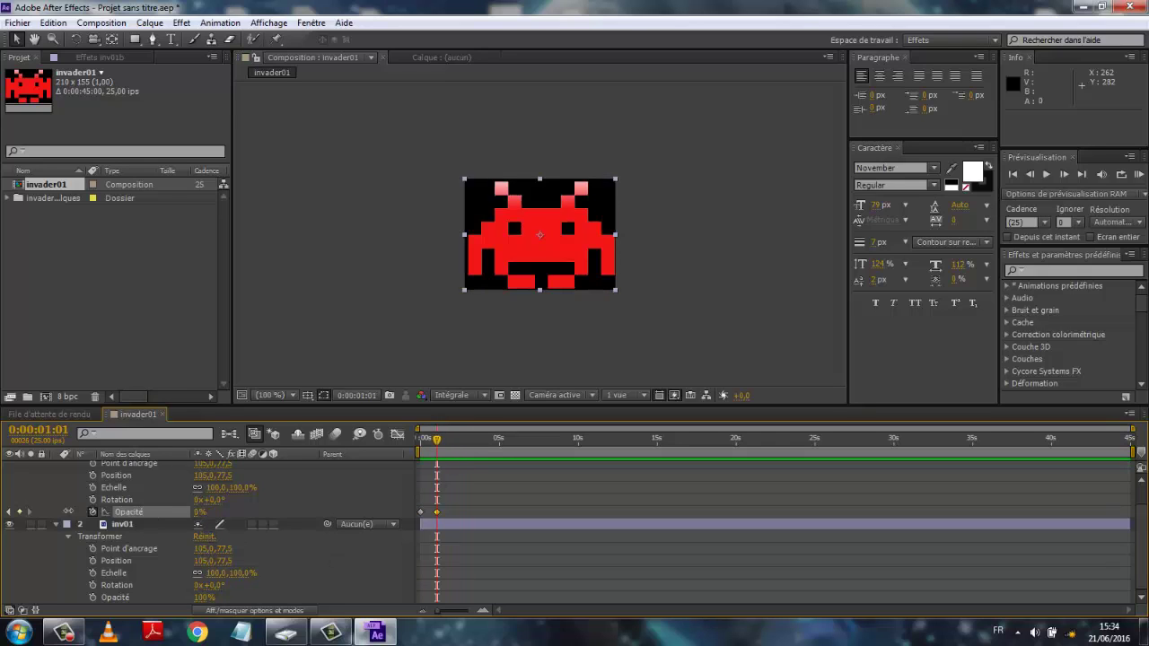
left_click_drag(437, 442, 453, 446)
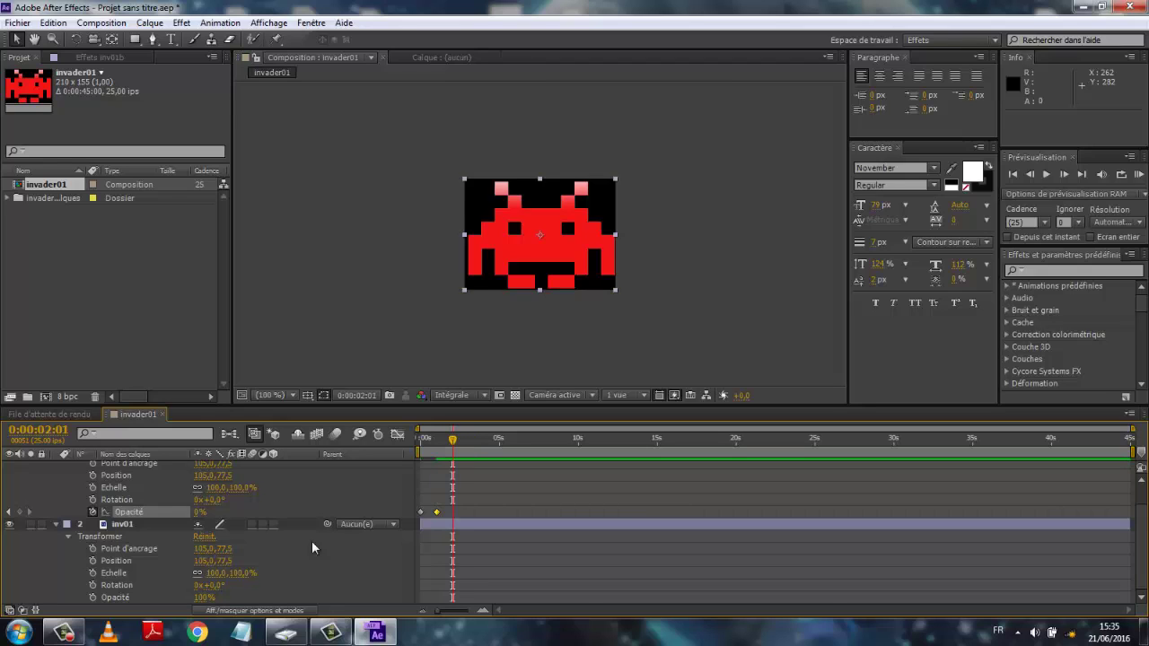
left_click_drag(202, 512, 270, 513)
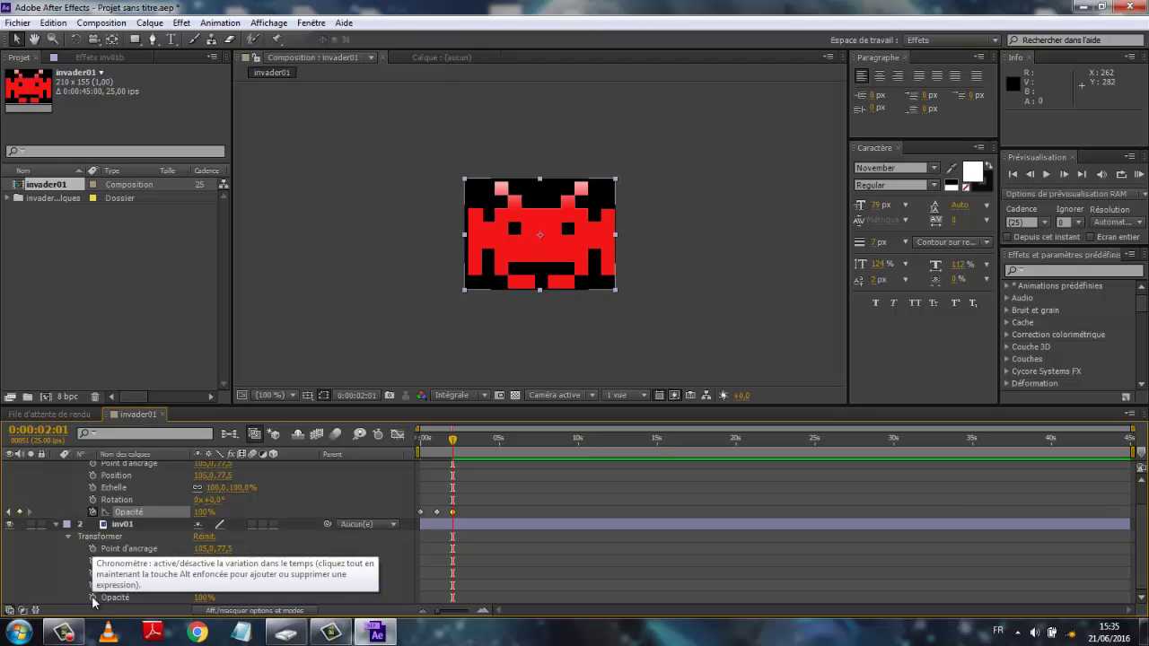
left_click_drag(204, 597, 116, 597)
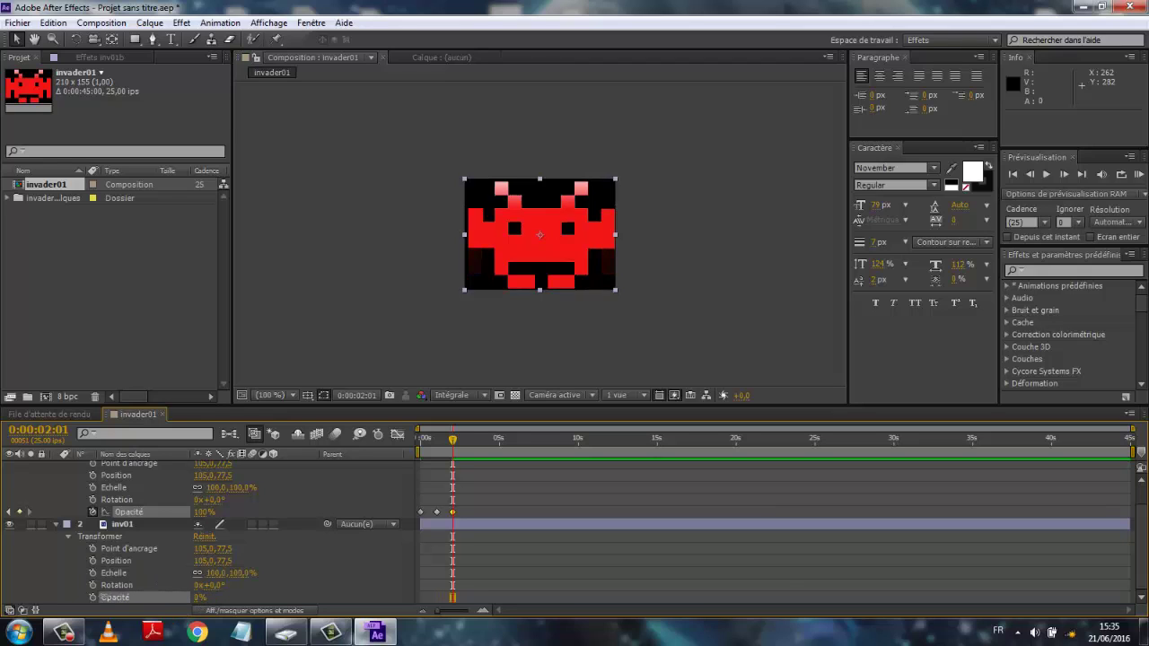
Keyframe inv01's opacity 0%, 100%, 0% at 0, 1 and 2 seconds, and extend the work area to 45 seconds.
left_click(89, 605)
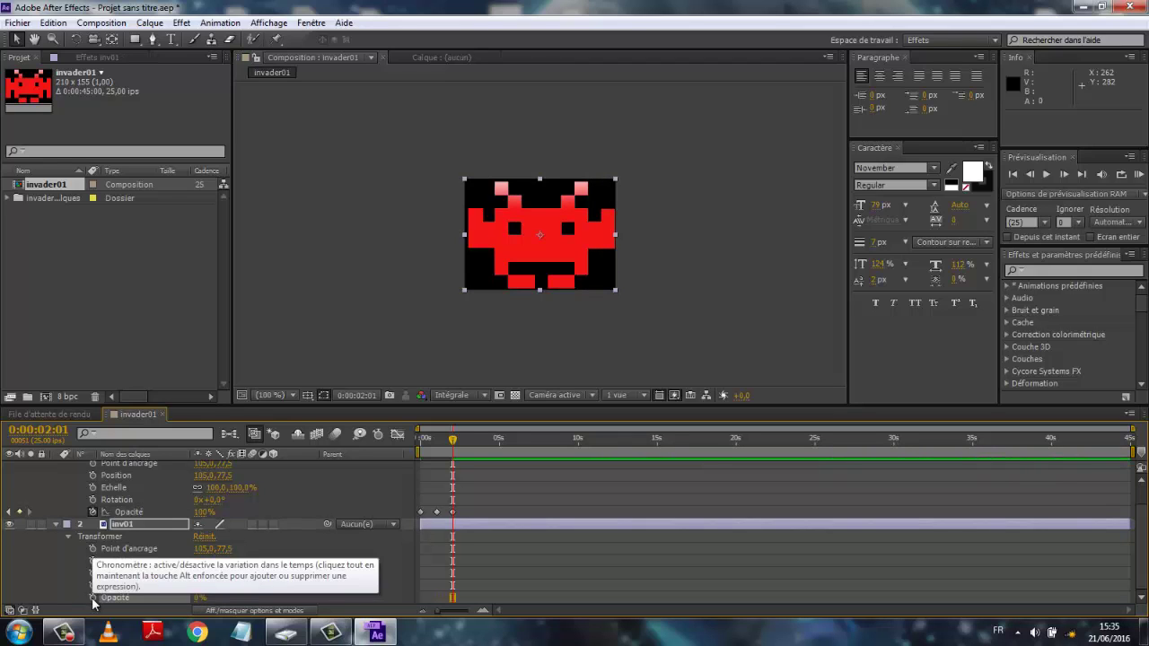
left_click(93, 599)
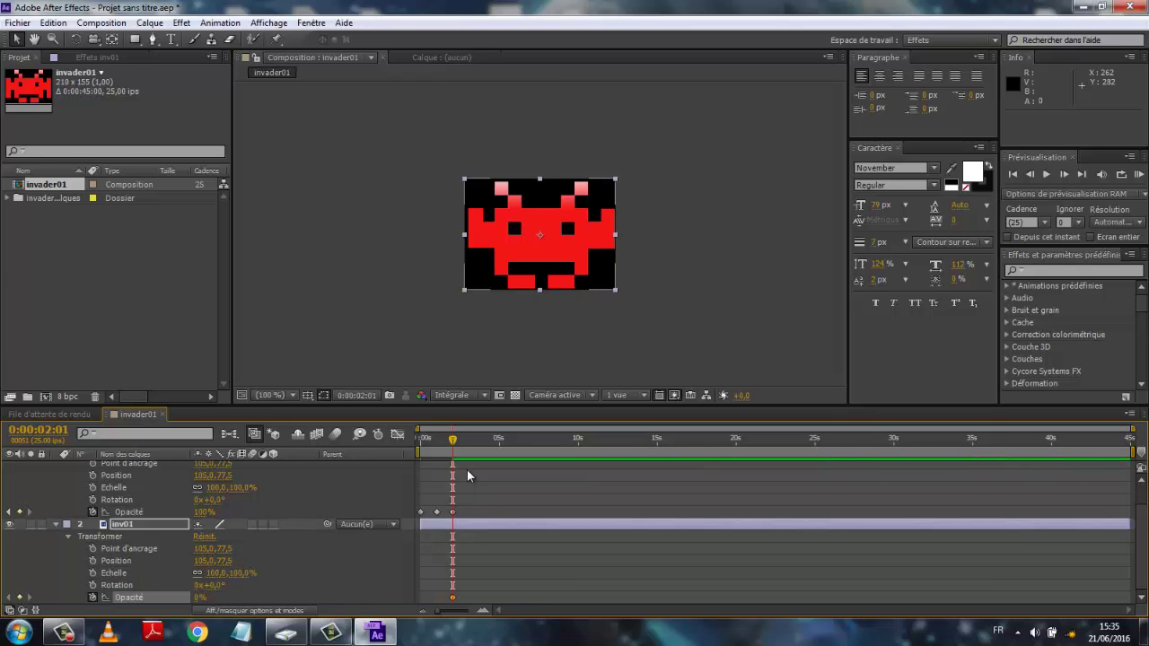
left_click_drag(452, 443, 438, 455)
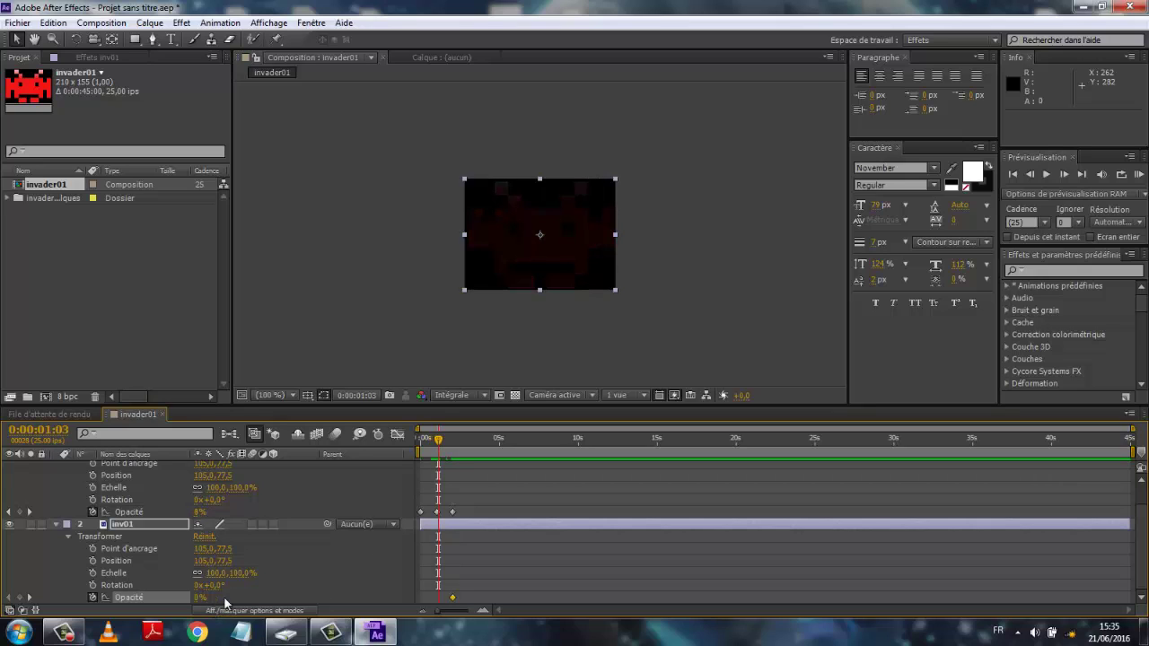
left_click_drag(438, 443, 437, 444)
mouse_move(437, 613)
left_mouse_down()
mouse_move(474, 613)
mouse_move(441, 614)
left_mouse_up()
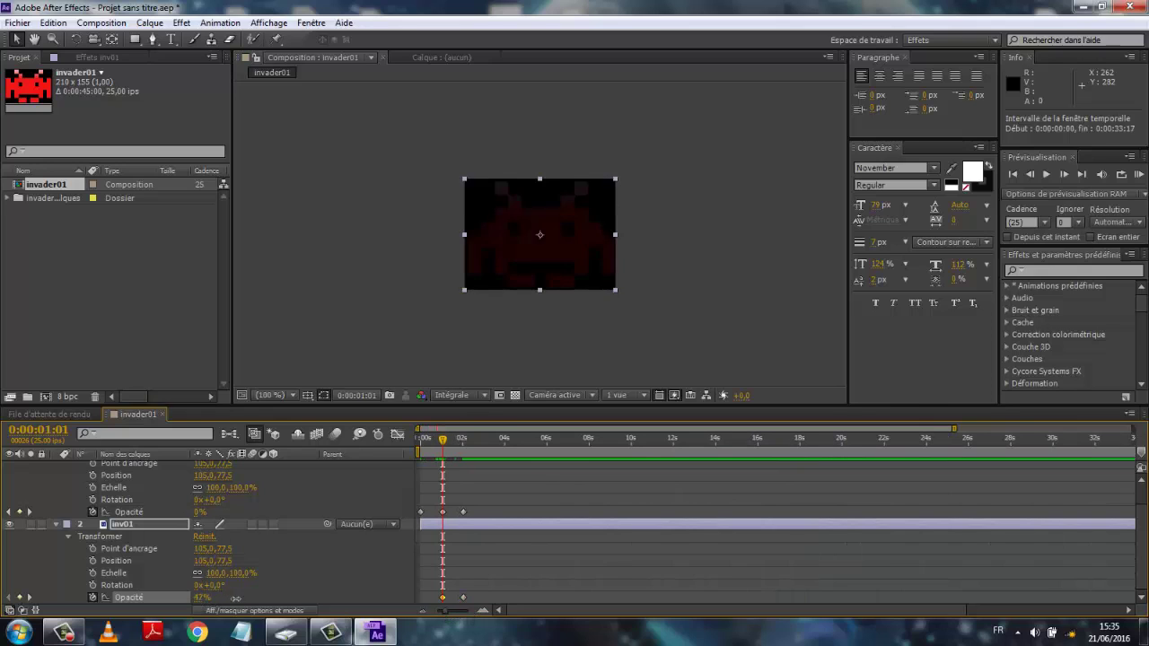
left_click_drag(196, 599, 297, 602)
left_click_drag(444, 456, 420, 458)
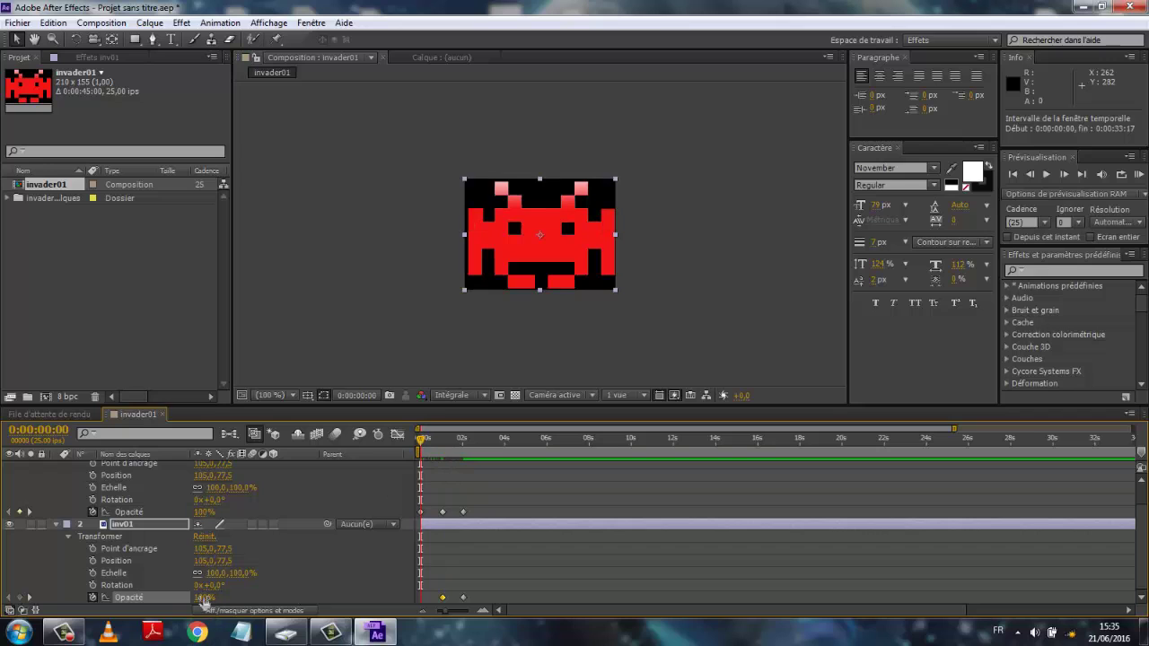
left_click_drag(203, 598, 143, 598)
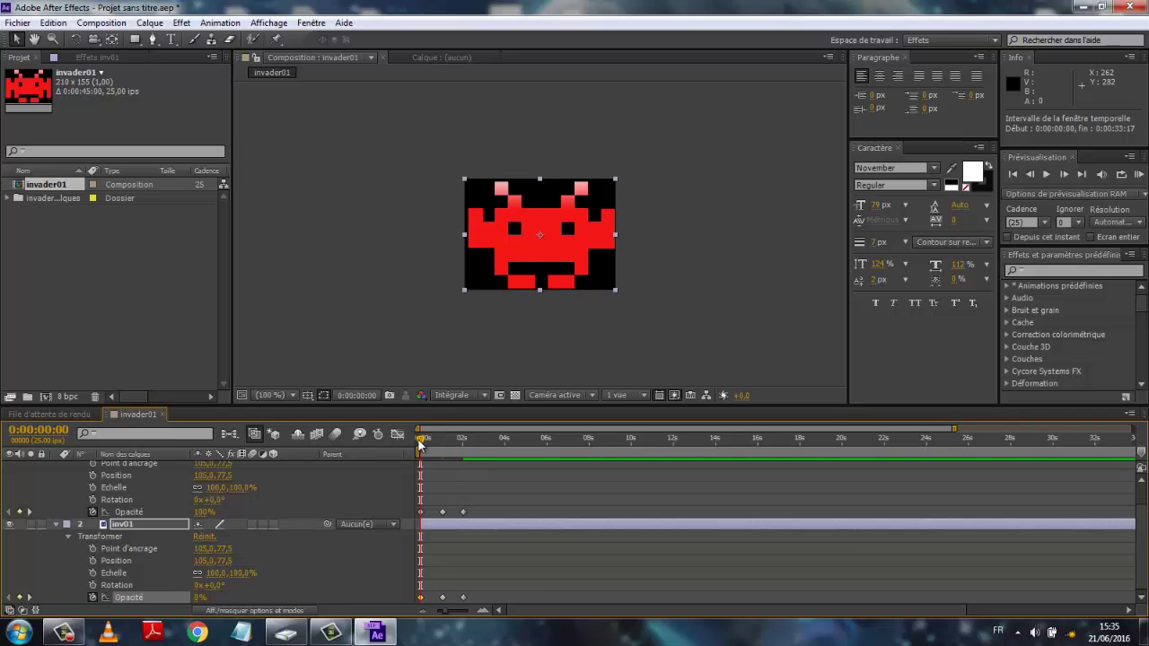
mouse_move(421, 440)
left_mouse_down()
mouse_move(464, 443)
mouse_move(476, 458)
mouse_move(402, 464)
left_mouse_up()
left_click_drag(954, 429, 1132, 428)
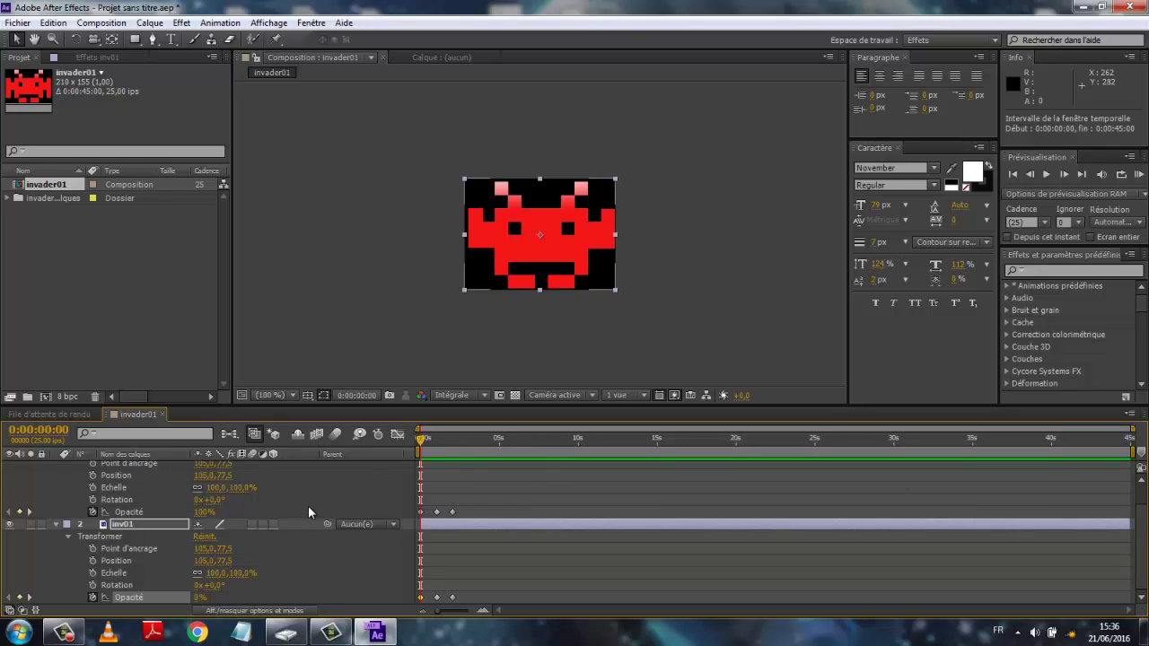
Add a loopOut cycle expression to inv01b's opacity.
left_click(93, 512, "alt")
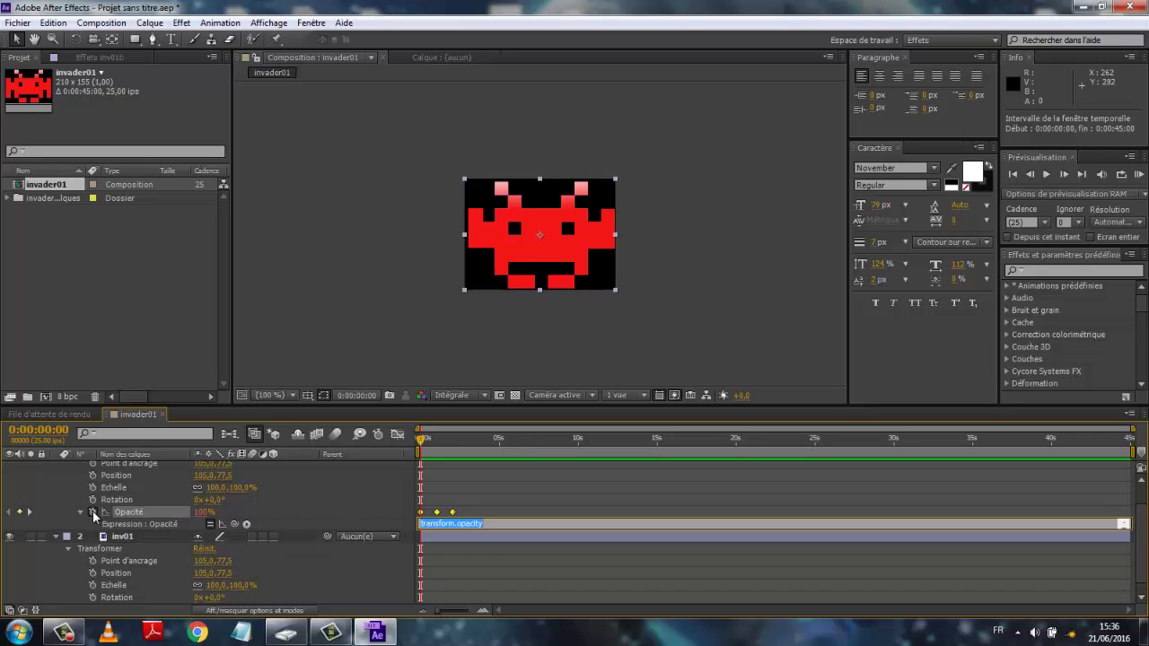
left_click(247, 525)
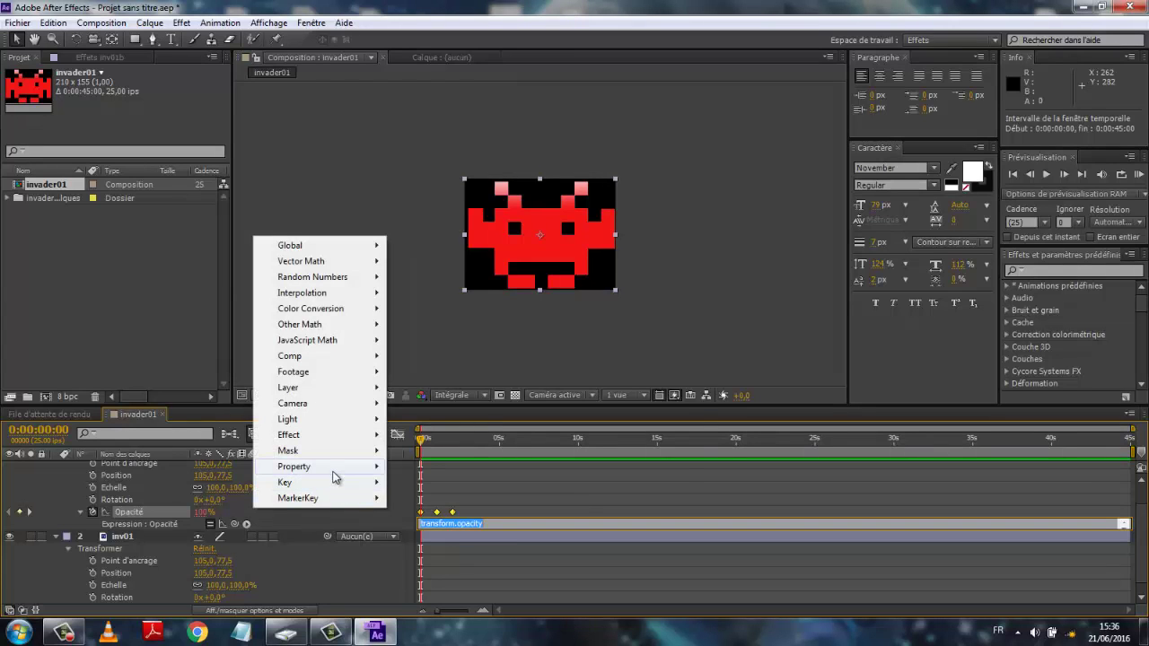
mouse_move(332, 472)
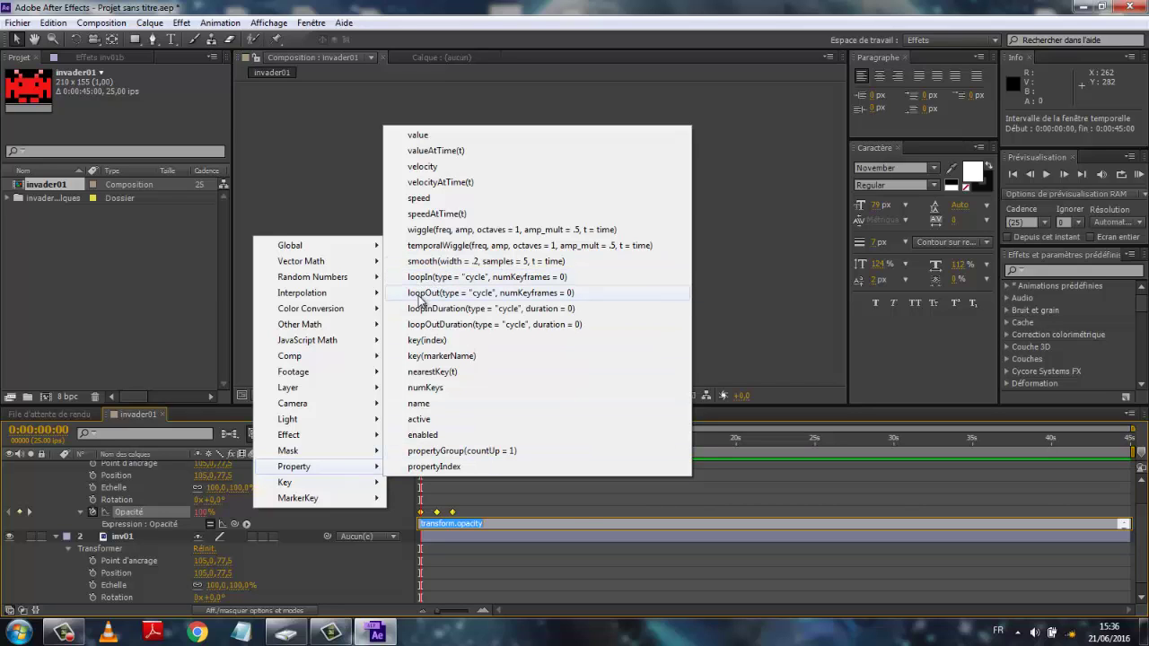
left_click(420, 296)
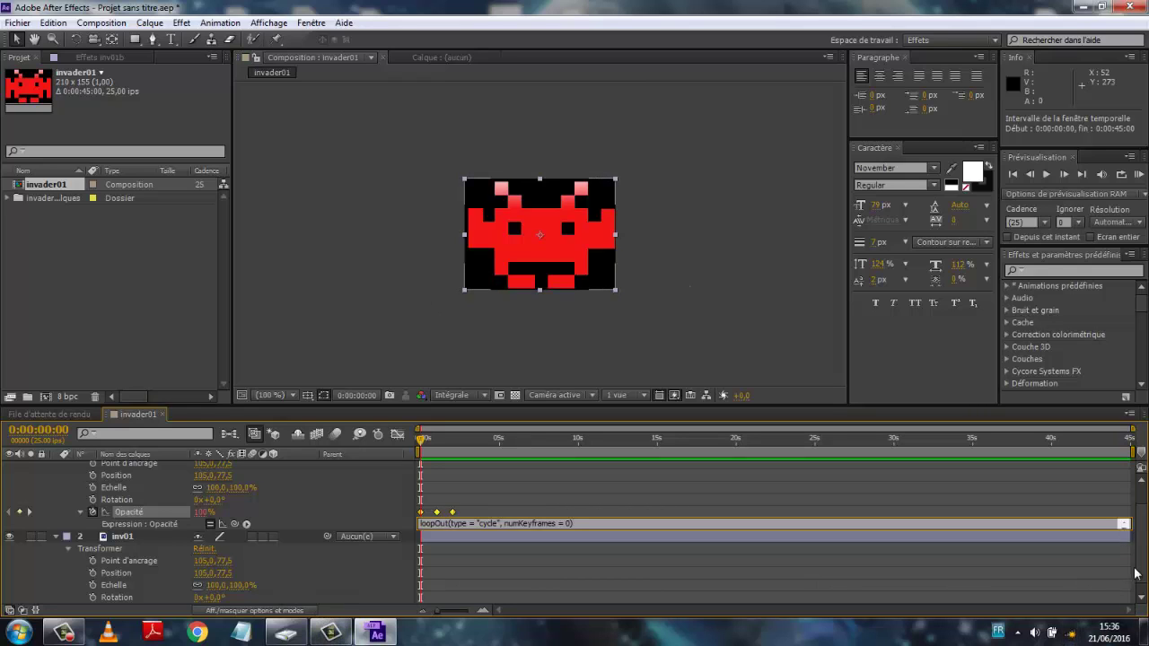
Add the same loopOut(type = "cycle") expression to inv01's opacity and commit it.
scroll(1135, 573, "down", 1)
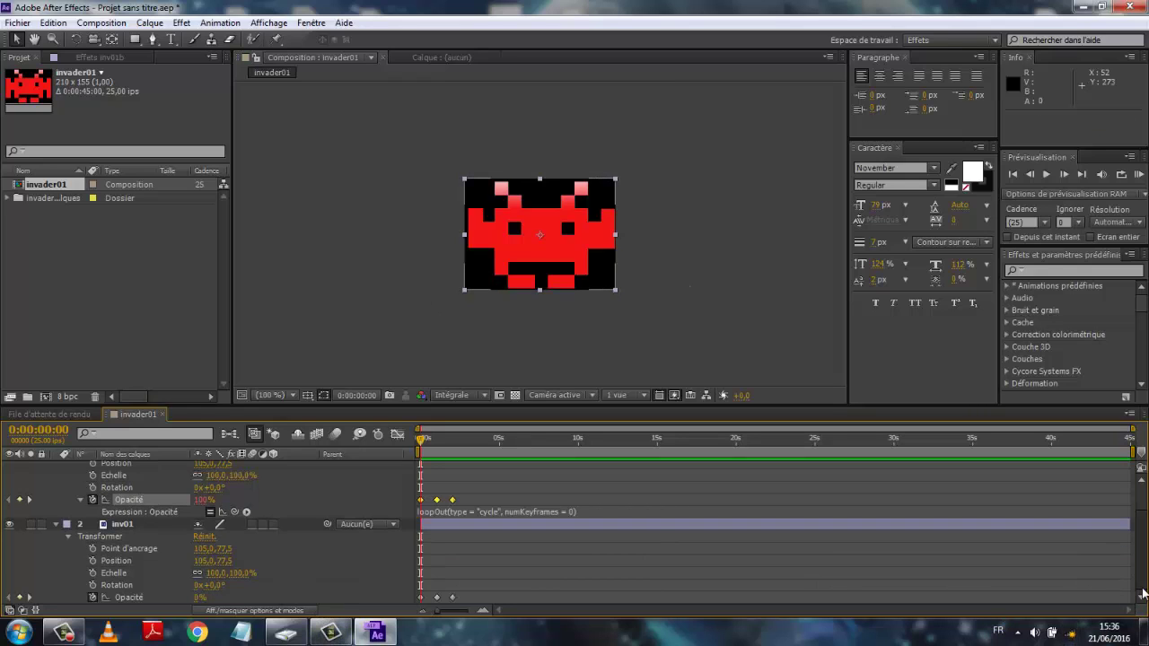
left_click(92, 598, "alt")
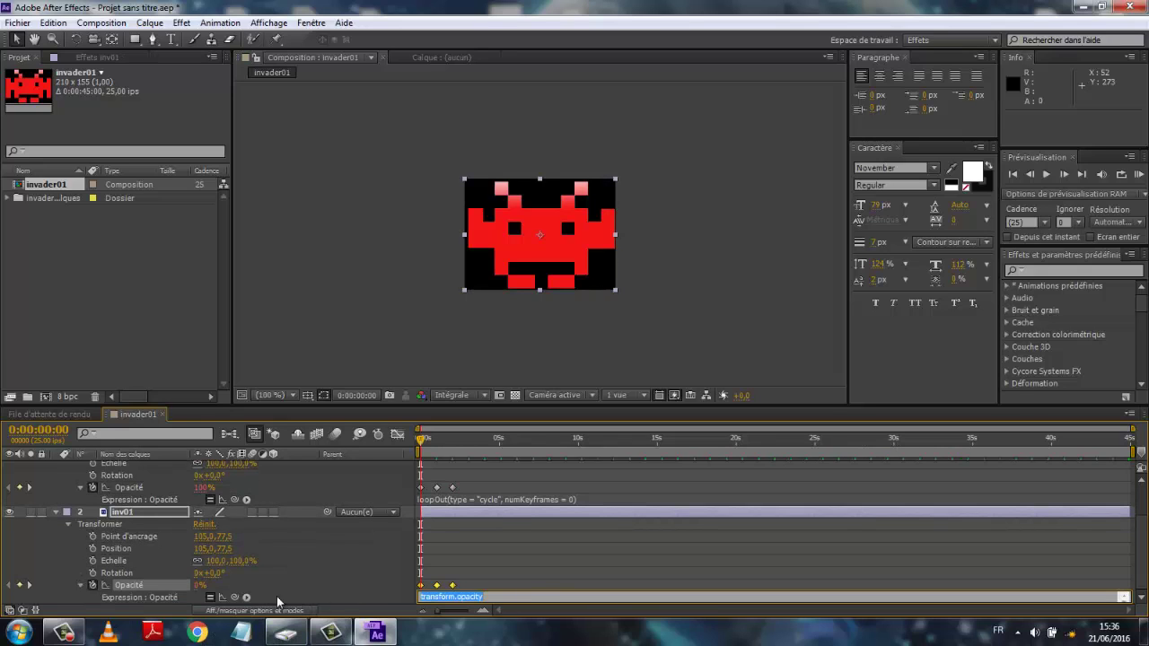
left_click(247, 598)
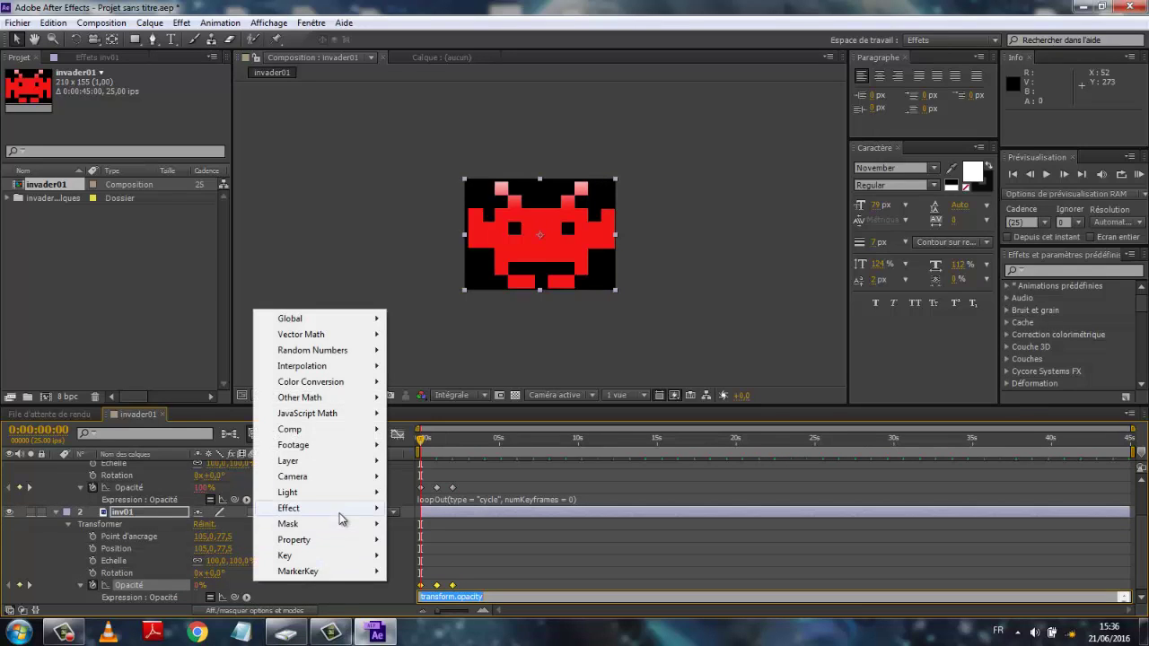
mouse_move(327, 541)
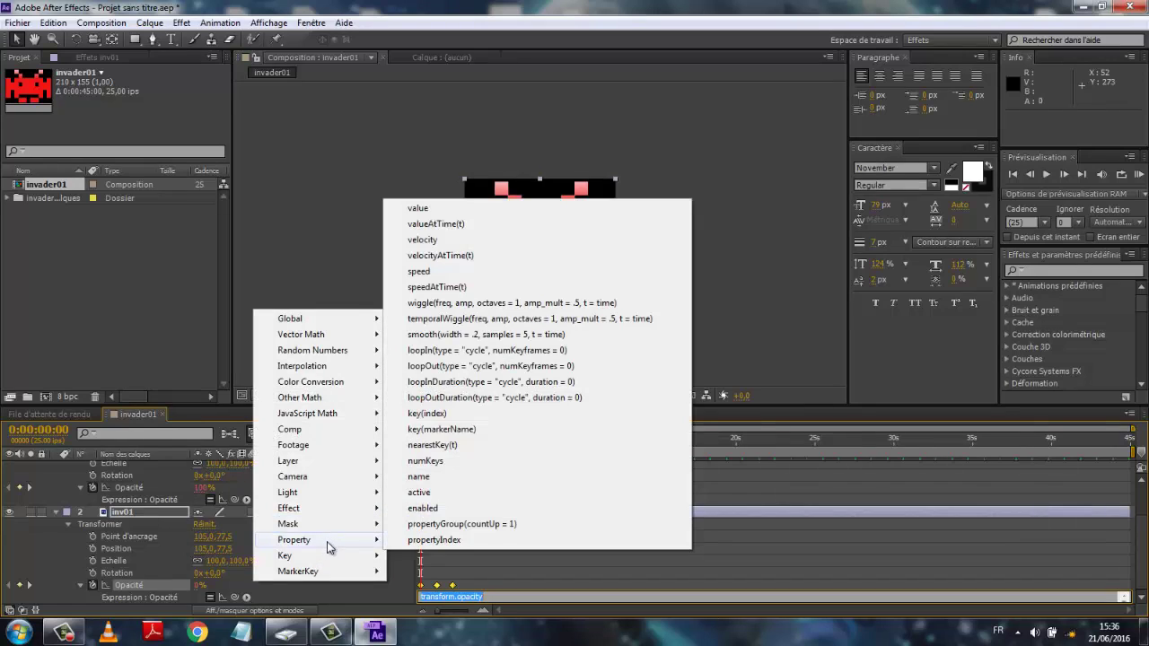
left_click(422, 366)
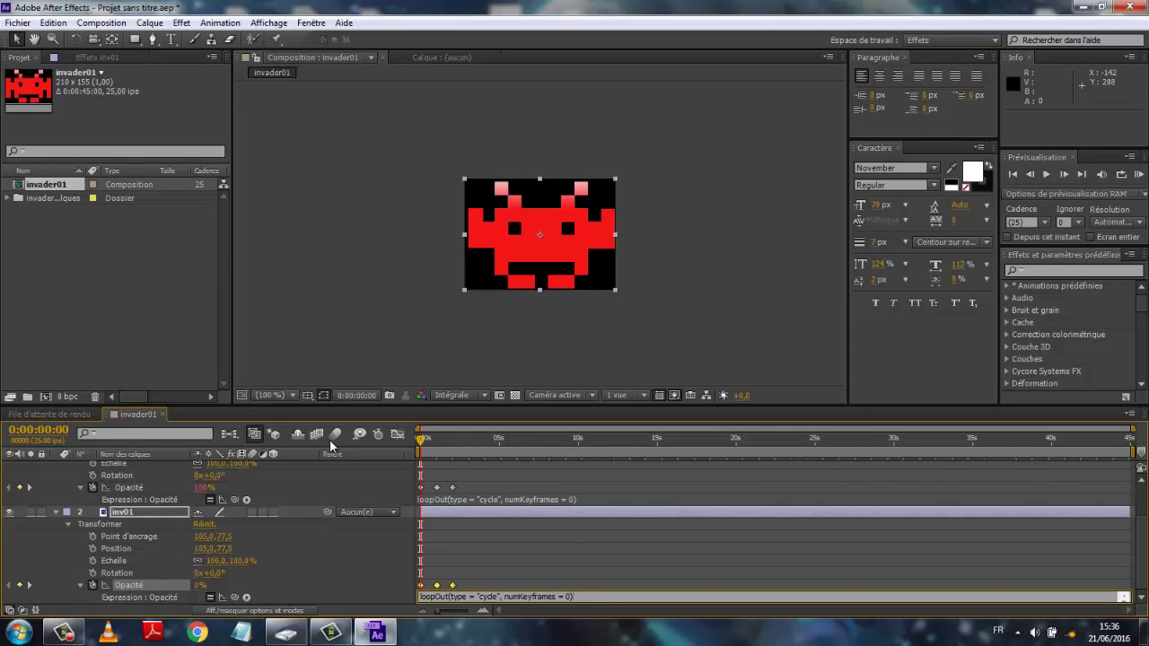
left_click(115, 331)
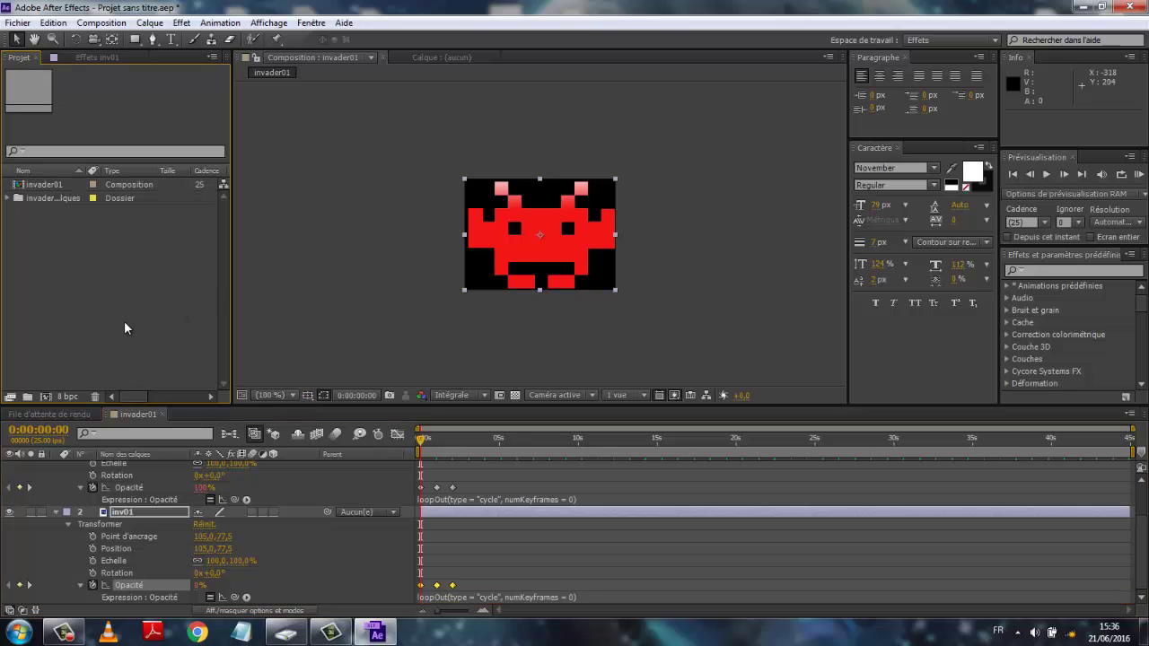
key("space")
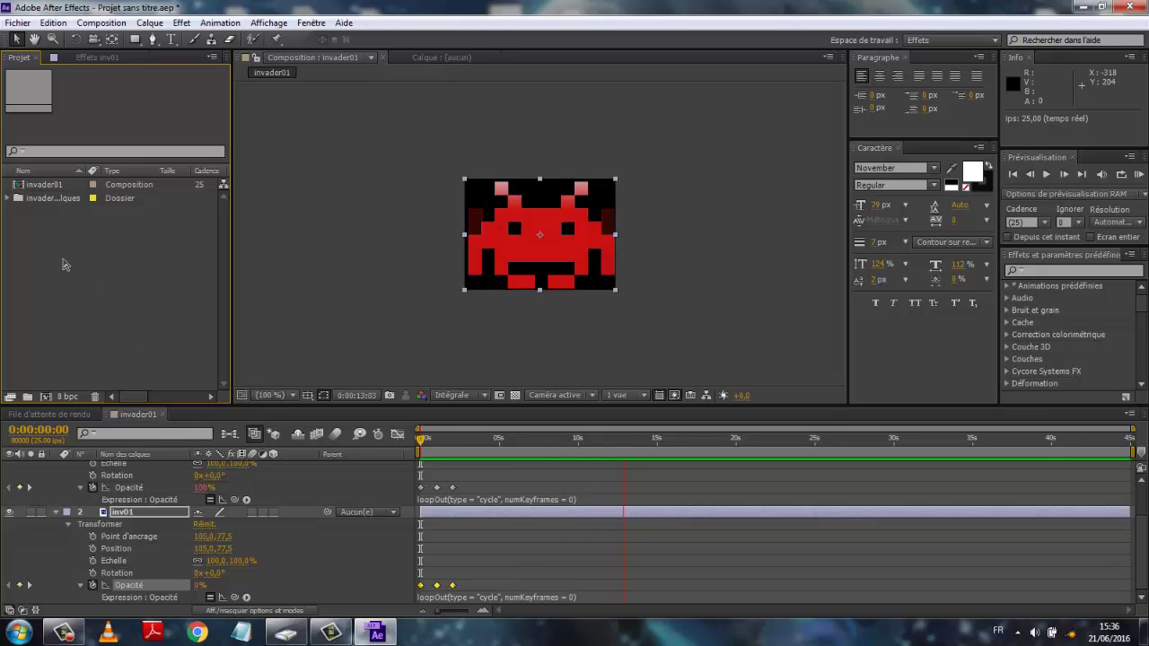
key("space")
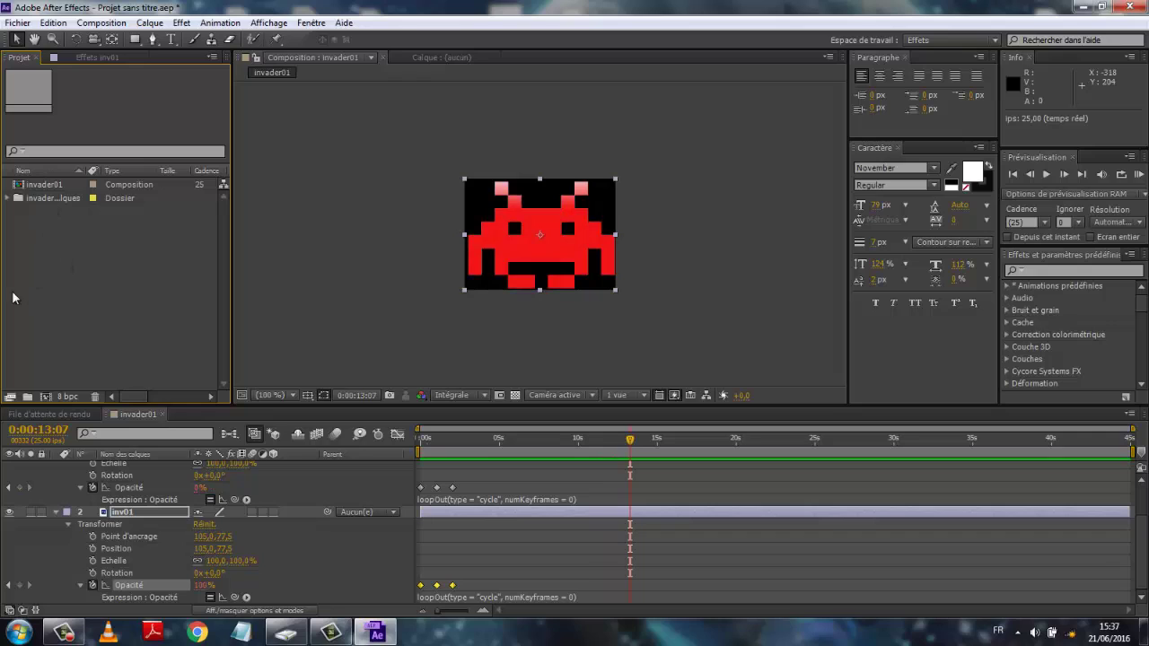
Create a project folder named 'invader' and move invader01 into it.
left_click(28, 397)
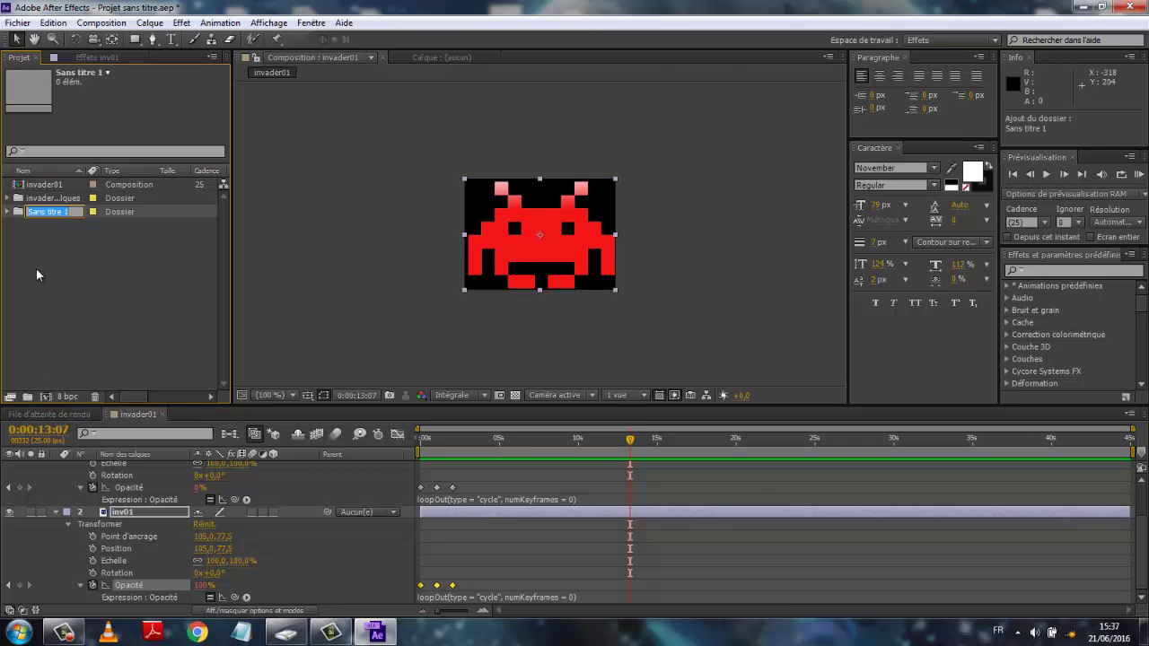
type("inv")
type("ader")
left_click(72, 243)
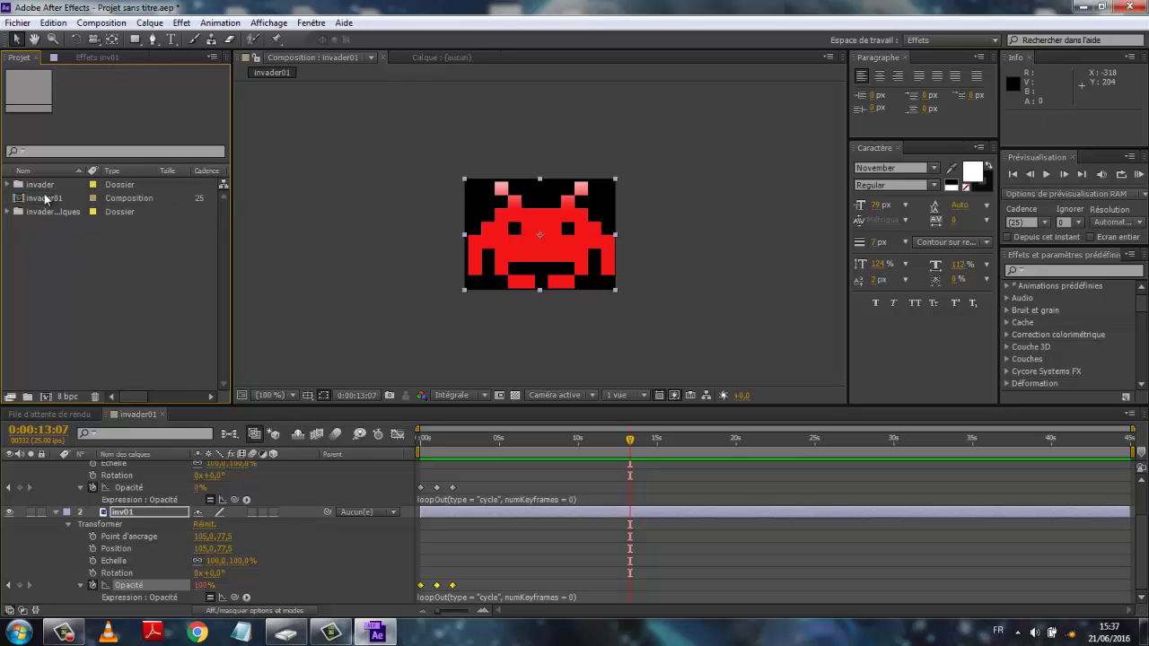
left_click_drag(40, 202, 37, 191)
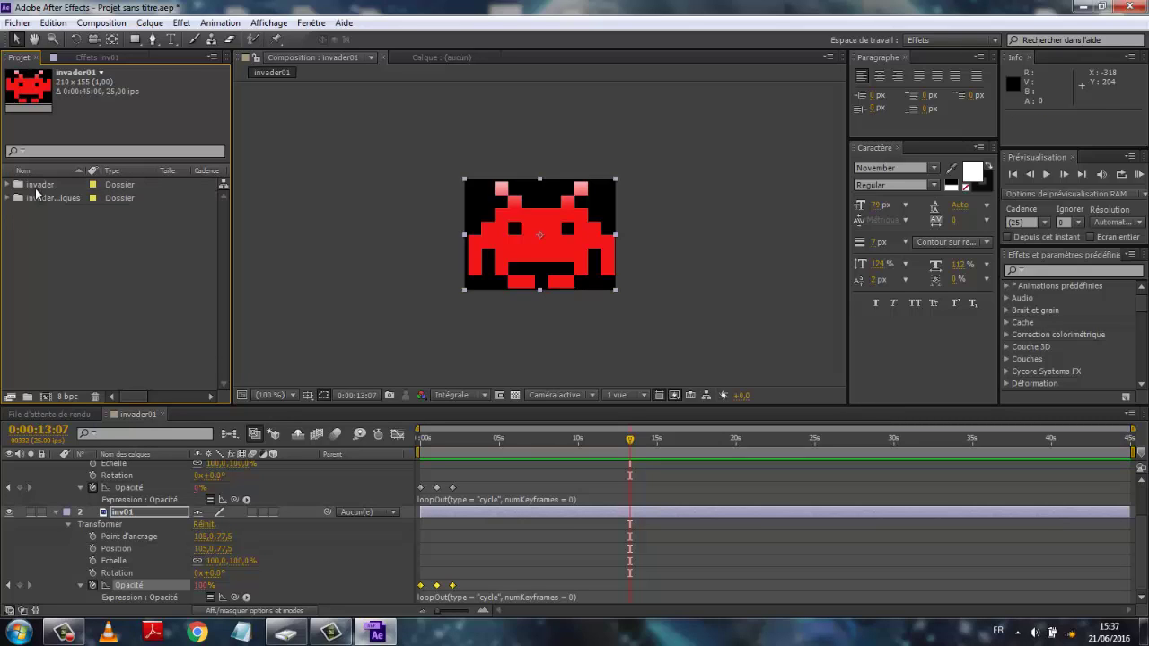
Close invader01, import invader02.psd as a composition, and open it with layers deselected.
left_click(163, 413)
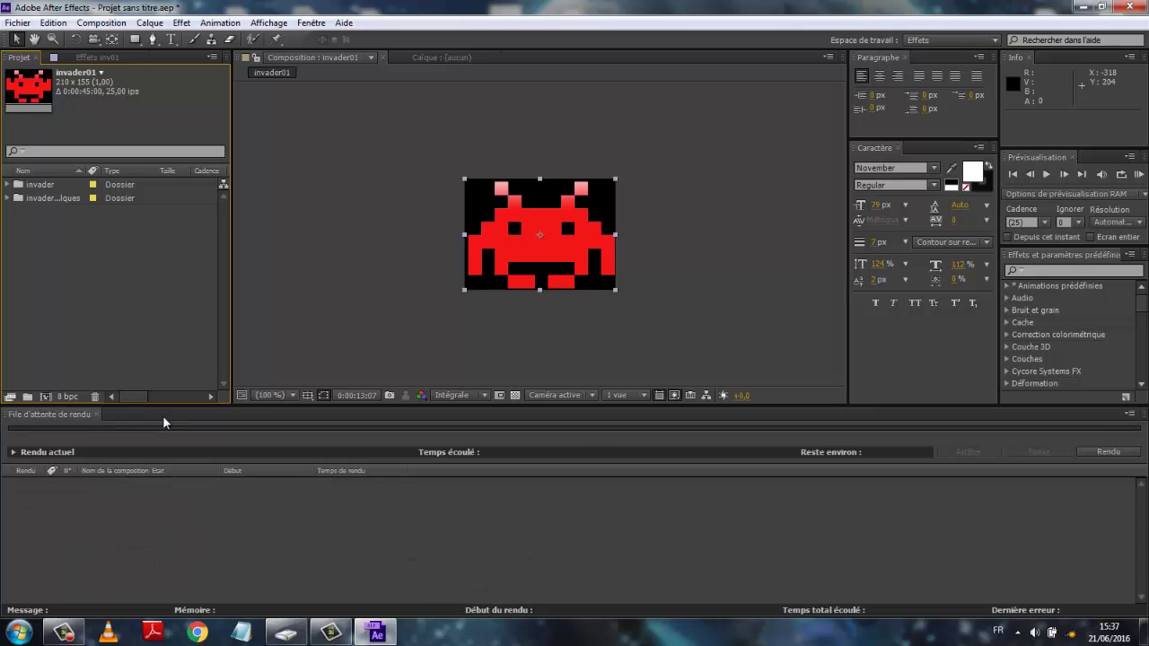
left_click(31, 25)
mouse_move(50, 210)
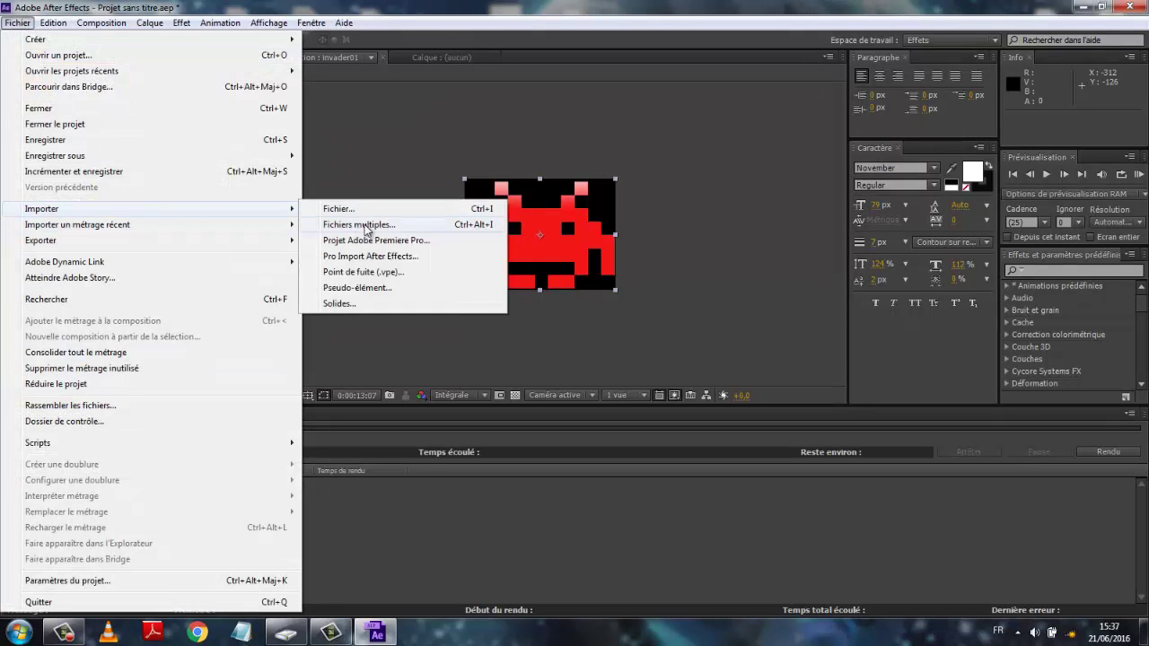
left_click(337, 209)
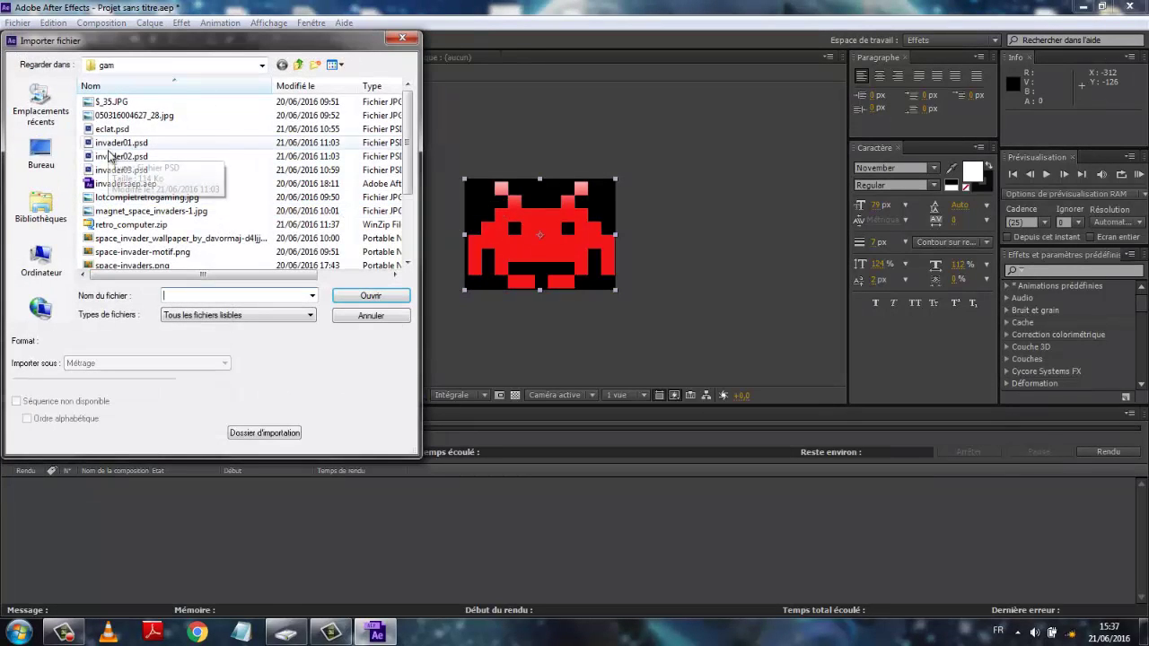
left_click(113, 156)
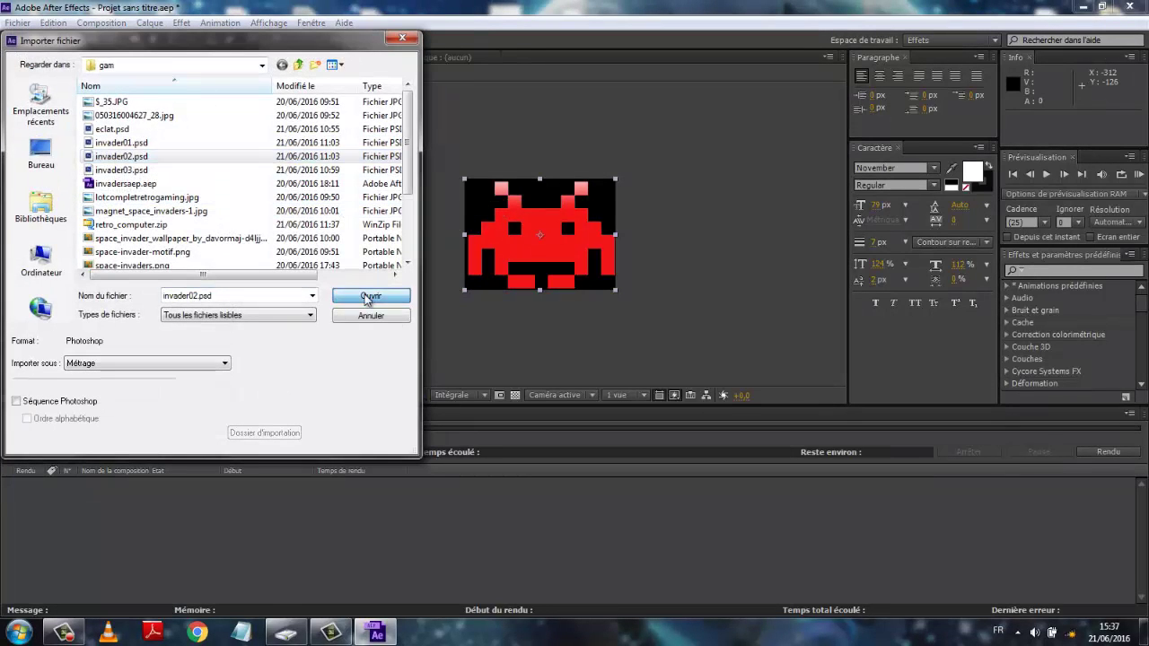
left_click(368, 298)
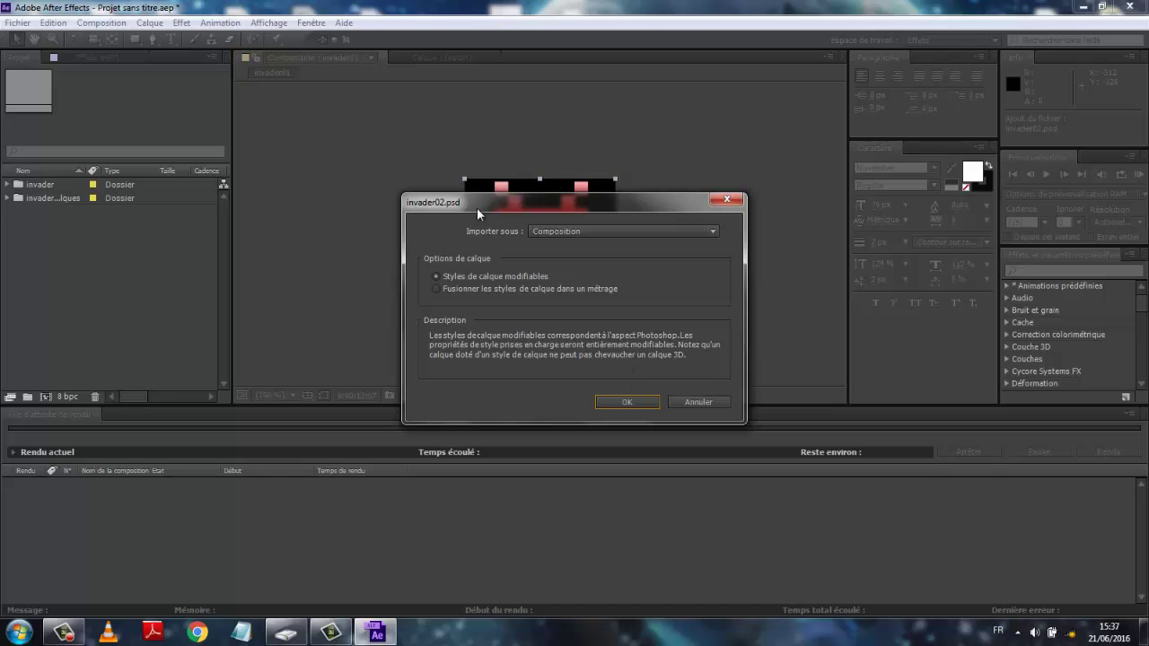
left_click(631, 406)
double_click(59, 198)
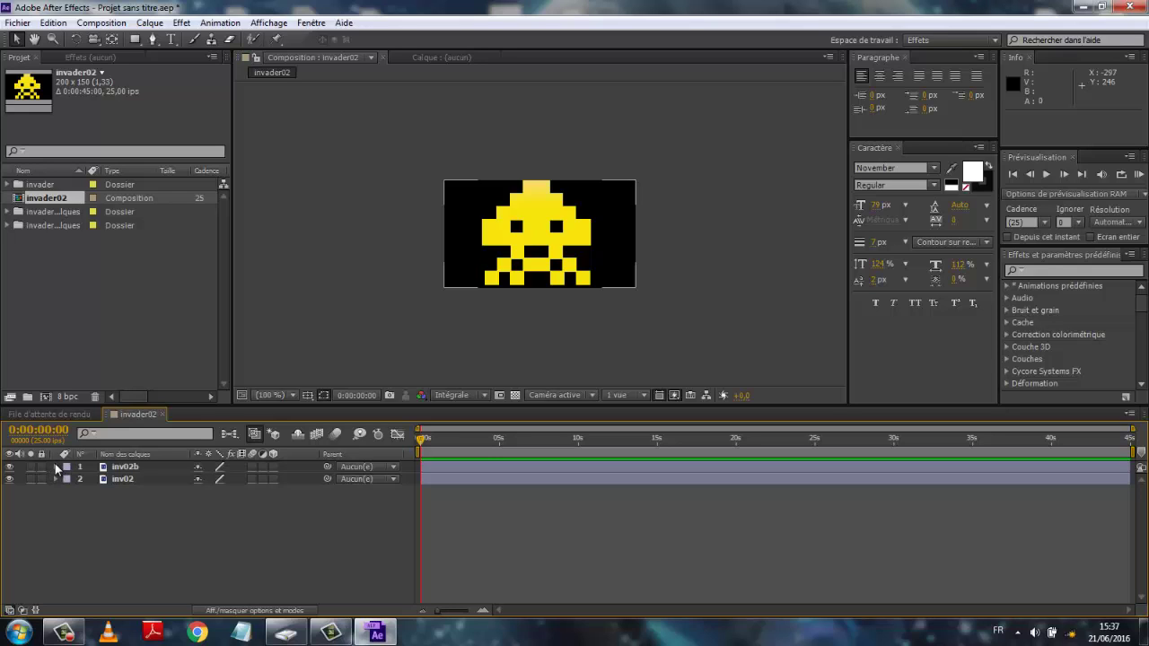
left_click(126, 516)
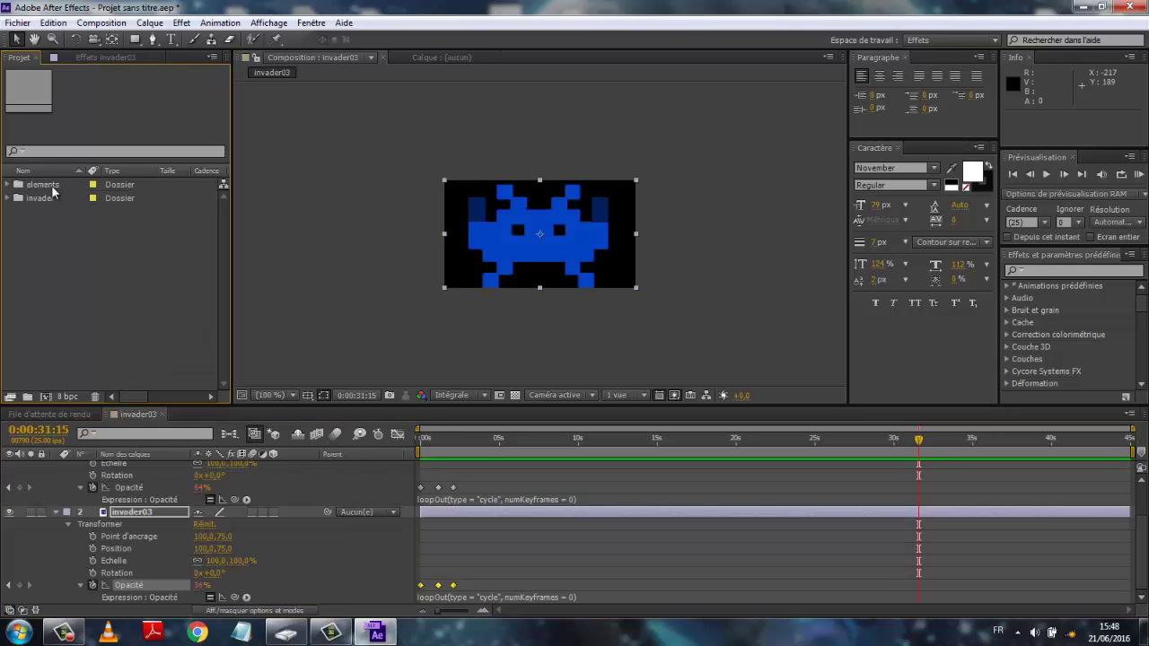
Expand the elements folder and inspect the two PSD layers in invader02 Calques.
left_click(7, 185)
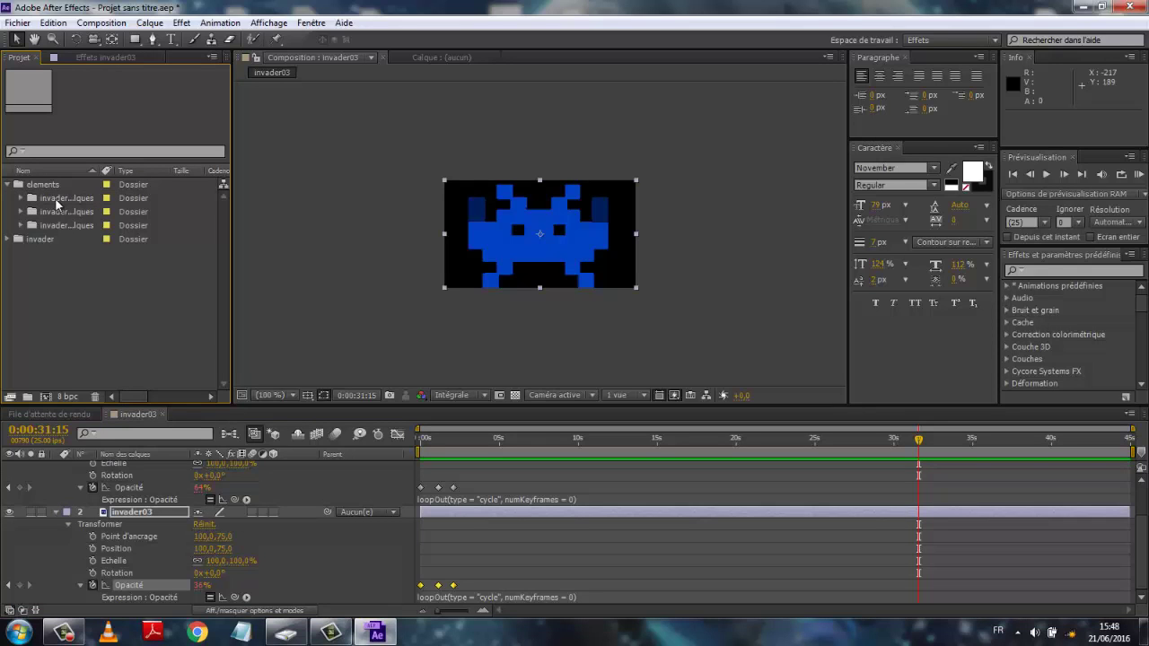
left_click(75, 214)
double_click(75, 215)
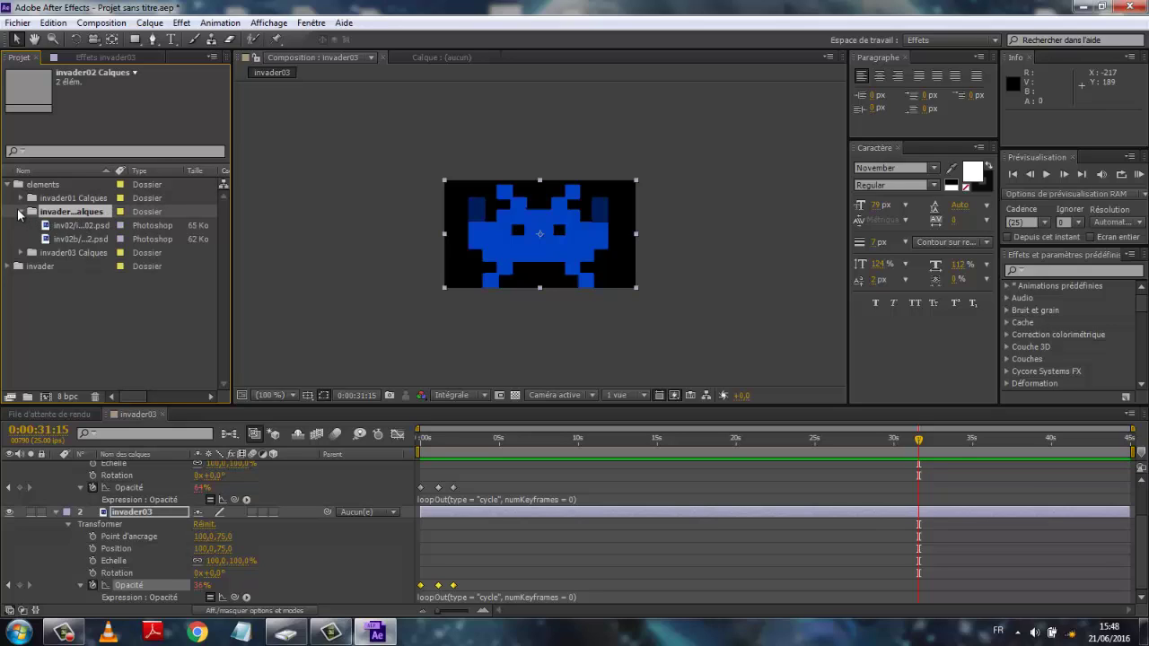
left_click(21, 212)
Expand the invader folder, preview invader02, then open invader03.
left_click(31, 248)
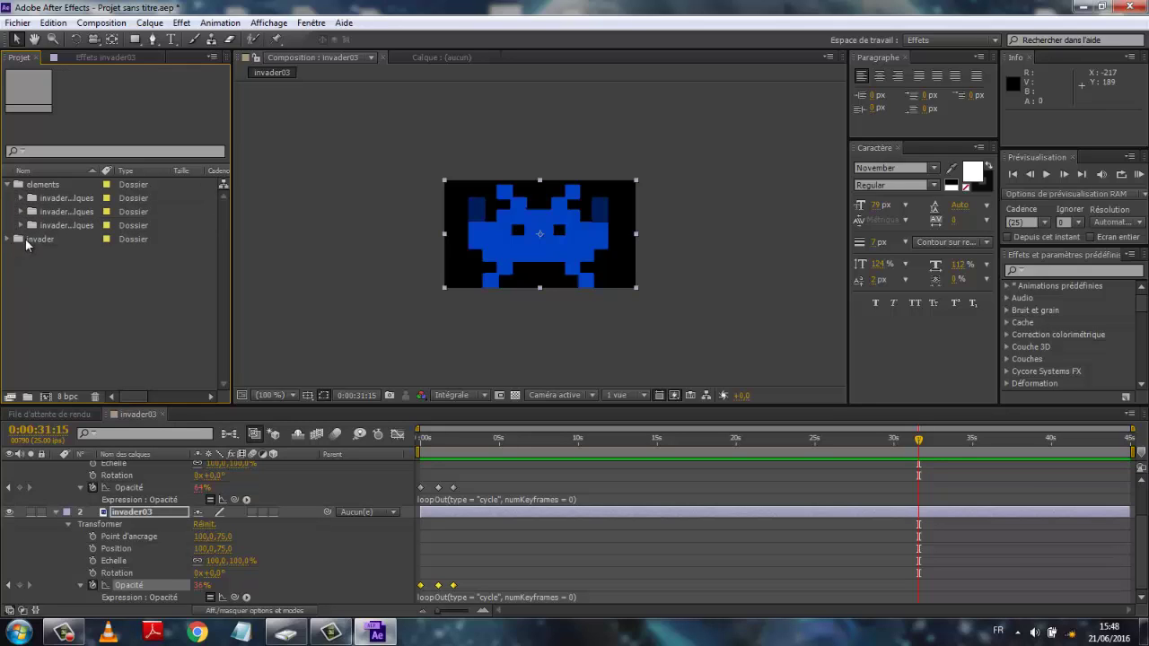
left_click(18, 240)
double_click(56, 267)
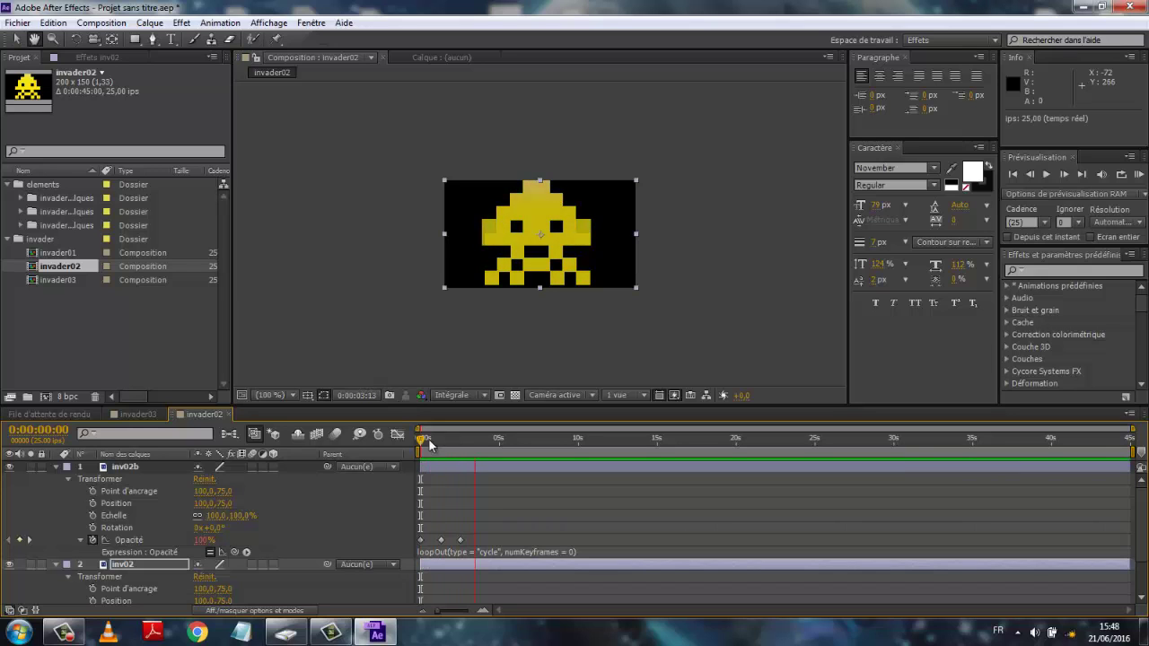
left_click(65, 279)
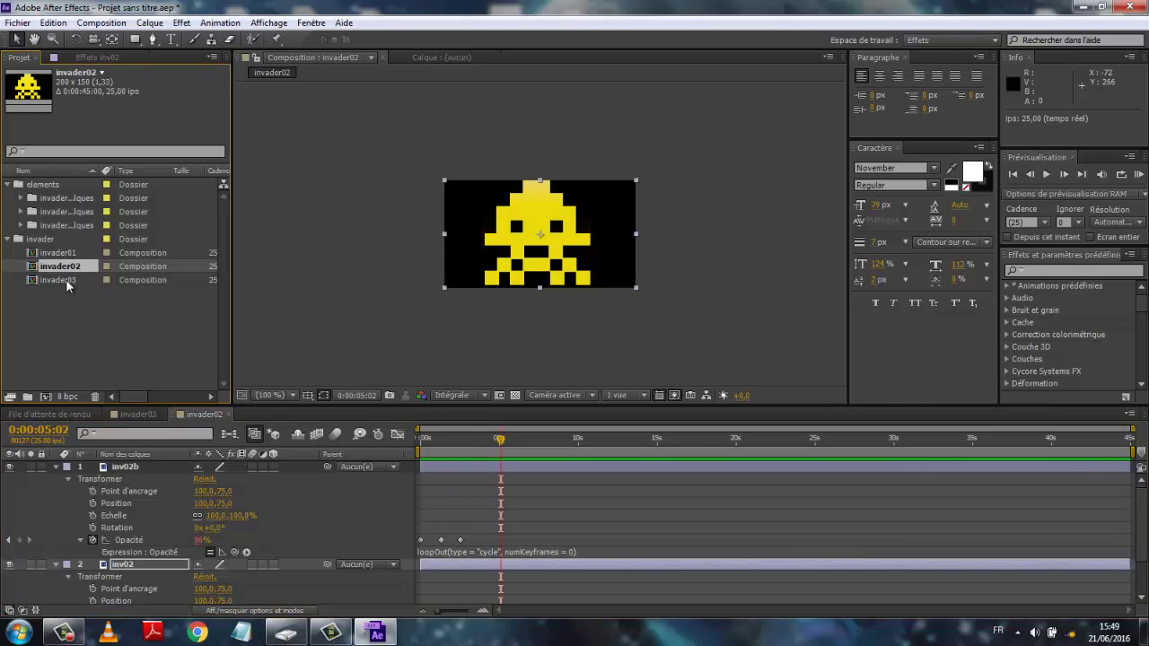
double_click(57, 279)
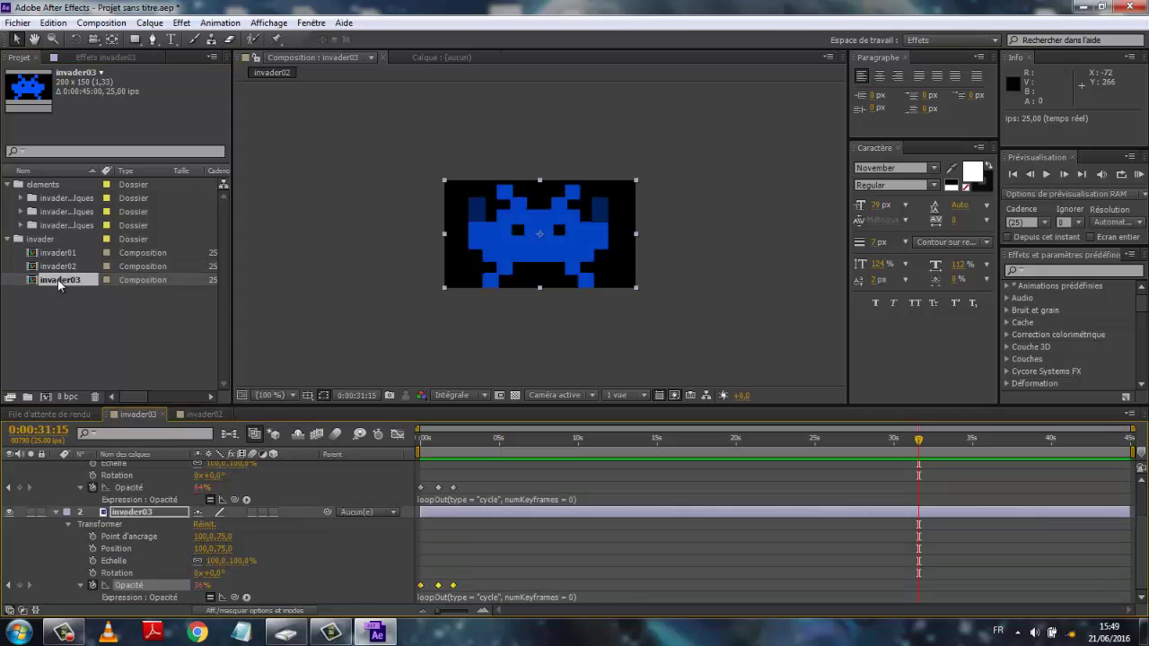
Preview invader03's blinking, then collapse the invader folder and re-expand elements.
key("space")
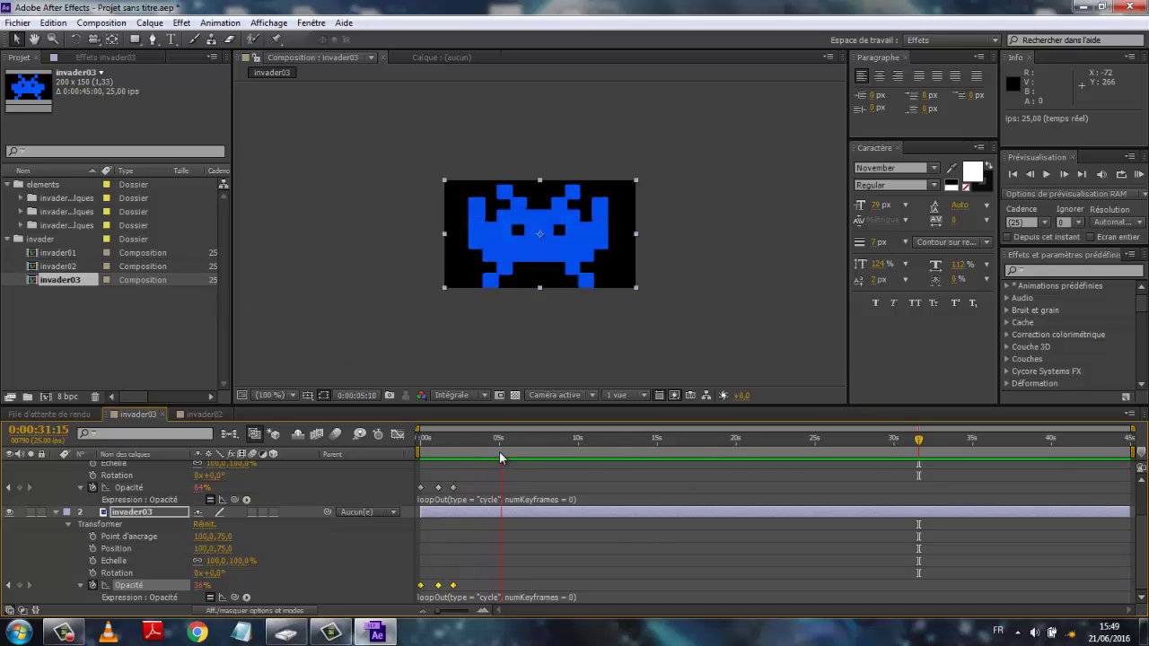
key("space")
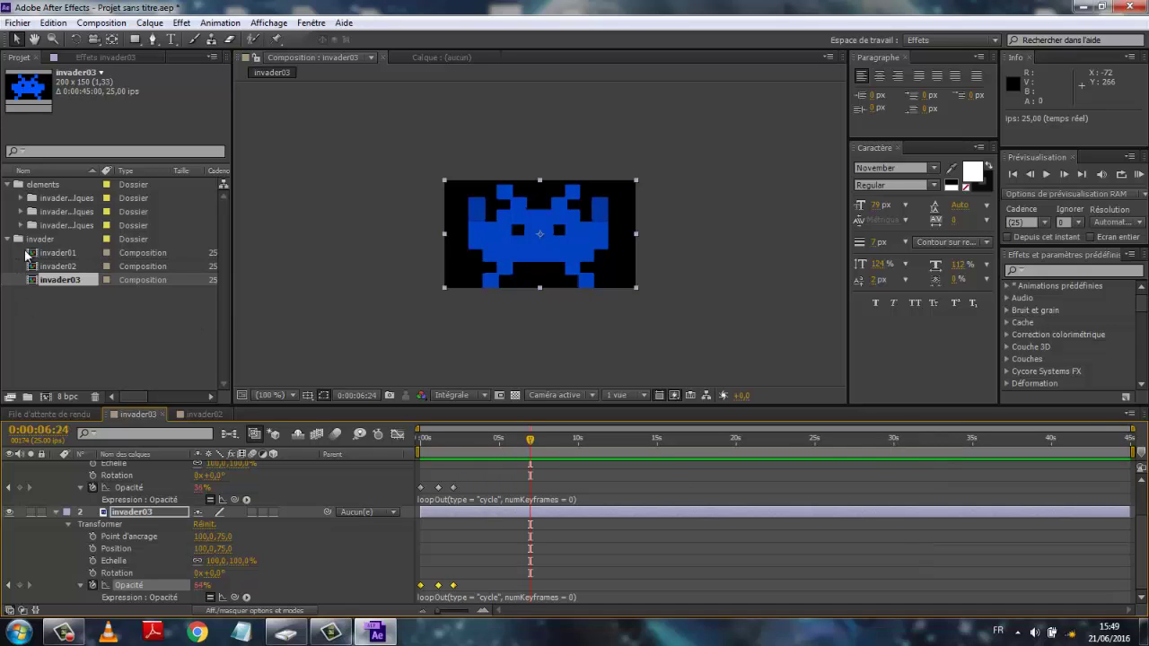
left_click(19, 240)
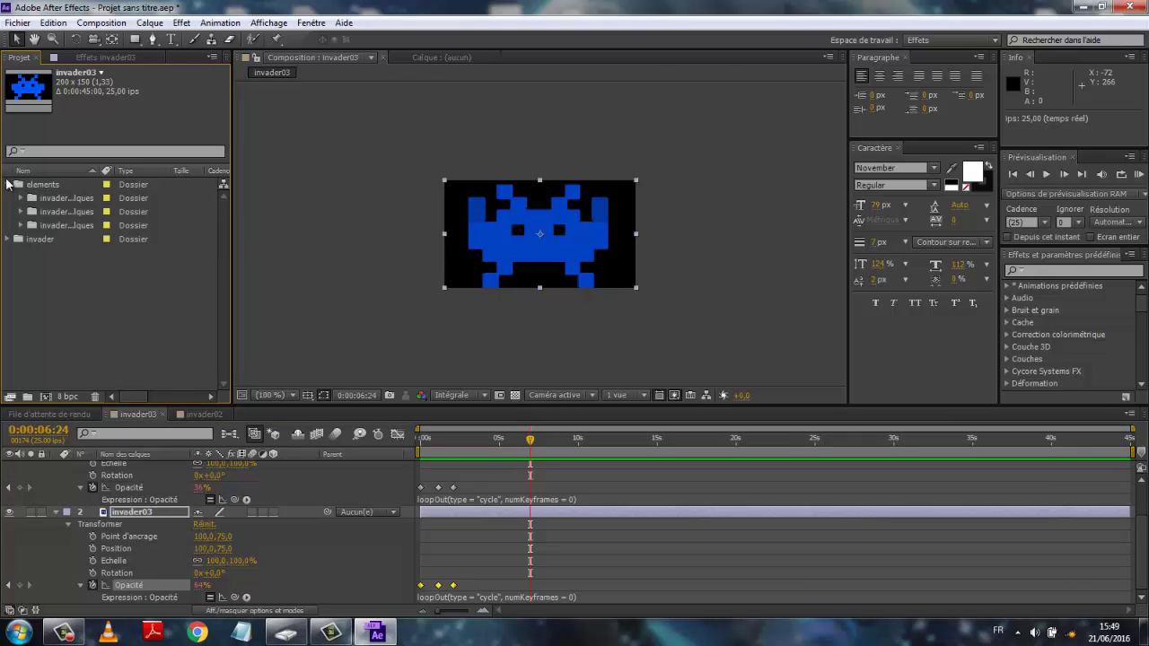
left_click(8, 184)
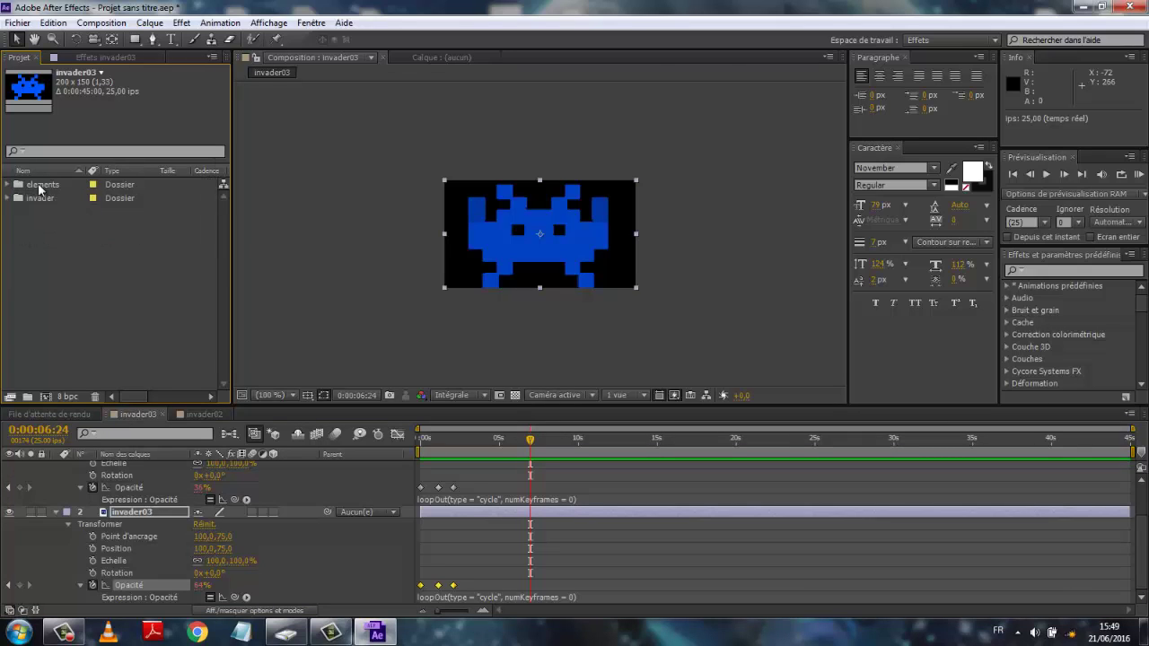
left_click(8, 184)
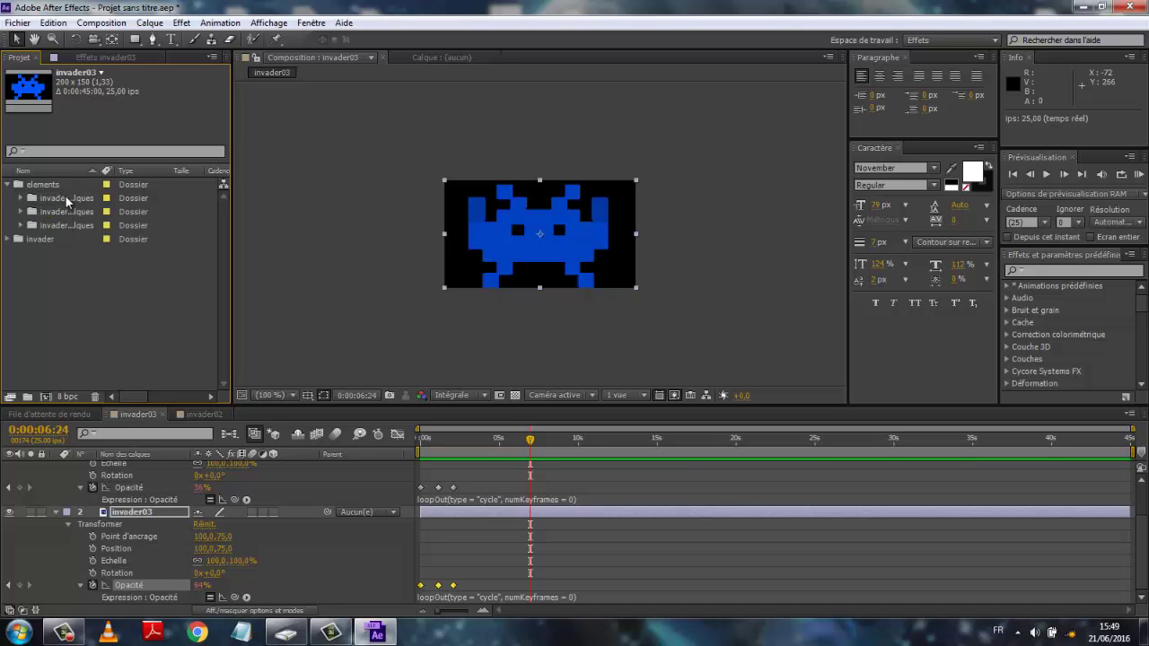
Import eclat.psd via Fichier > Importer with Importer sous set to Composition.
left_click(18, 23)
mouse_move(99, 208)
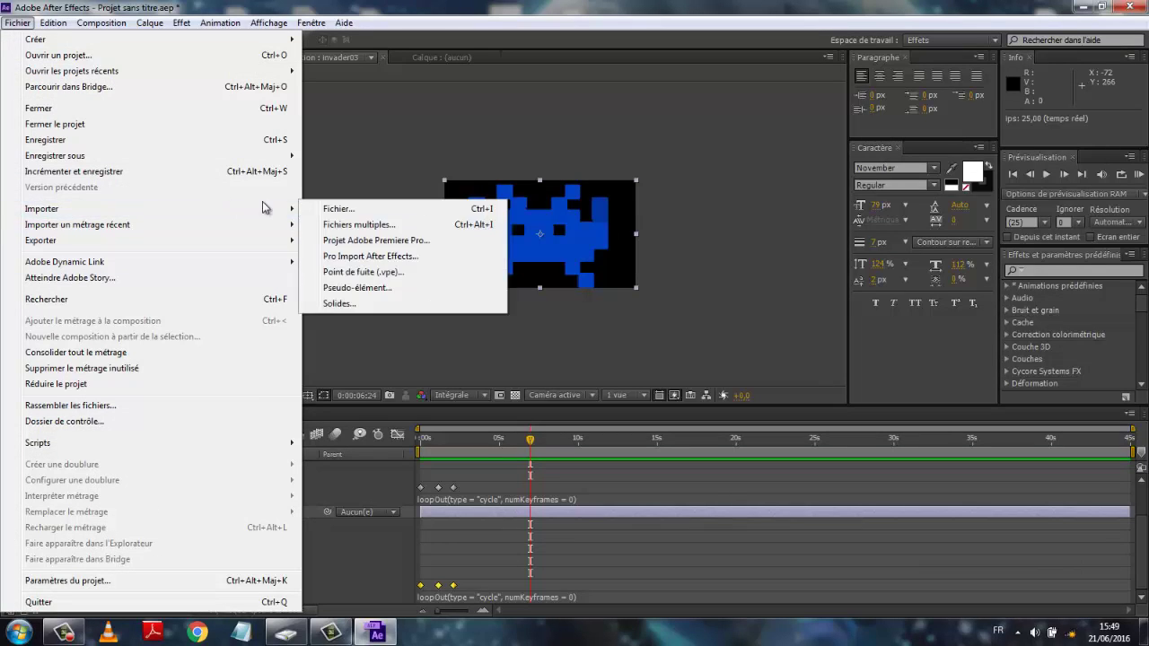
left_click(334, 210)
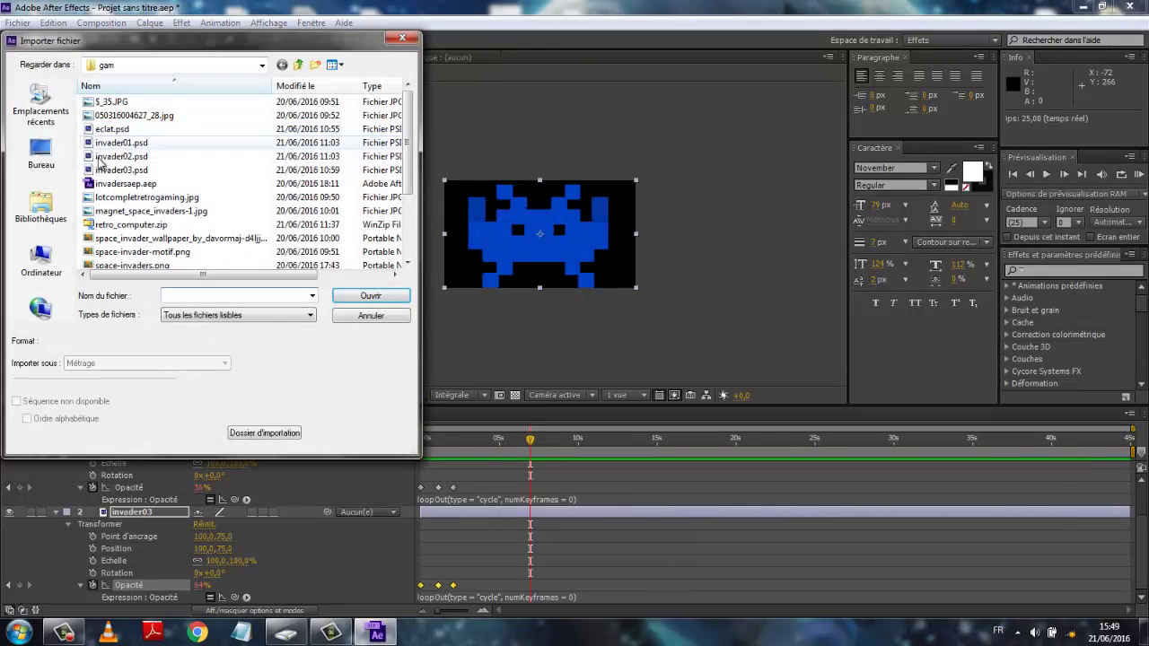
left_click(118, 131)
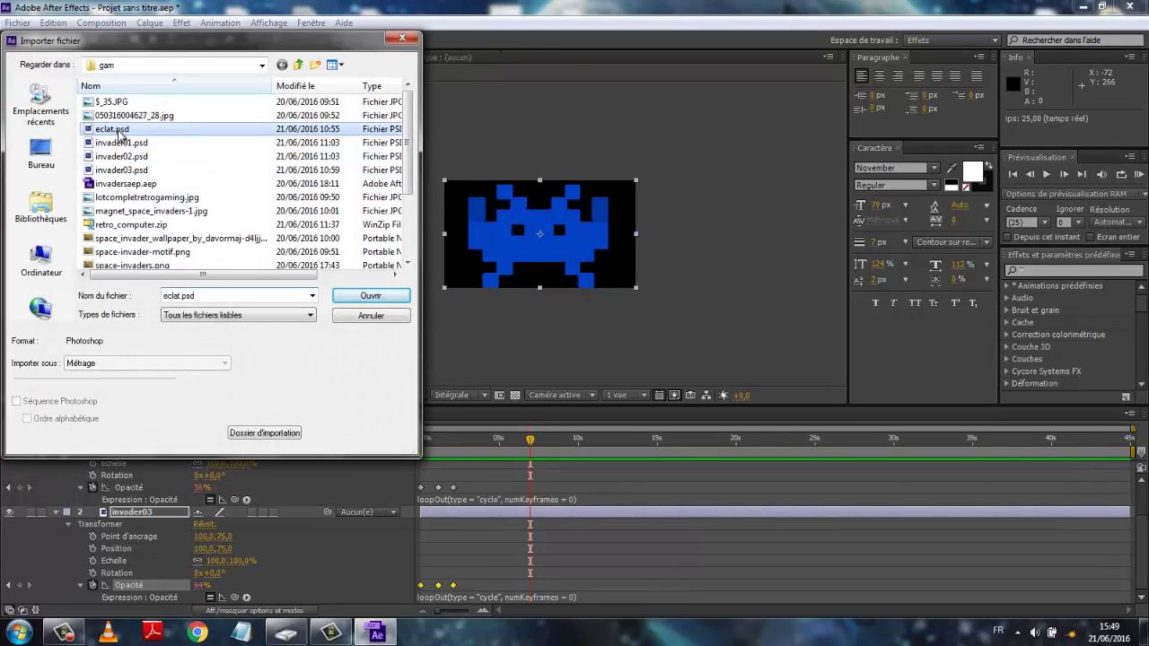
left_click(365, 298)
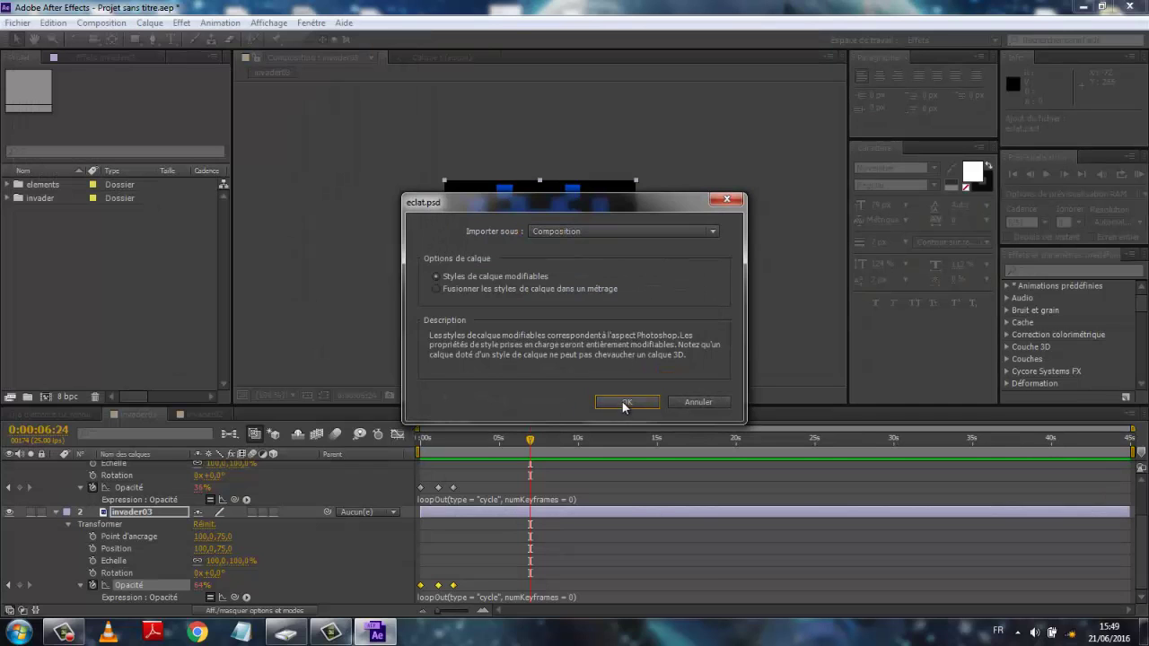
left_click(623, 403)
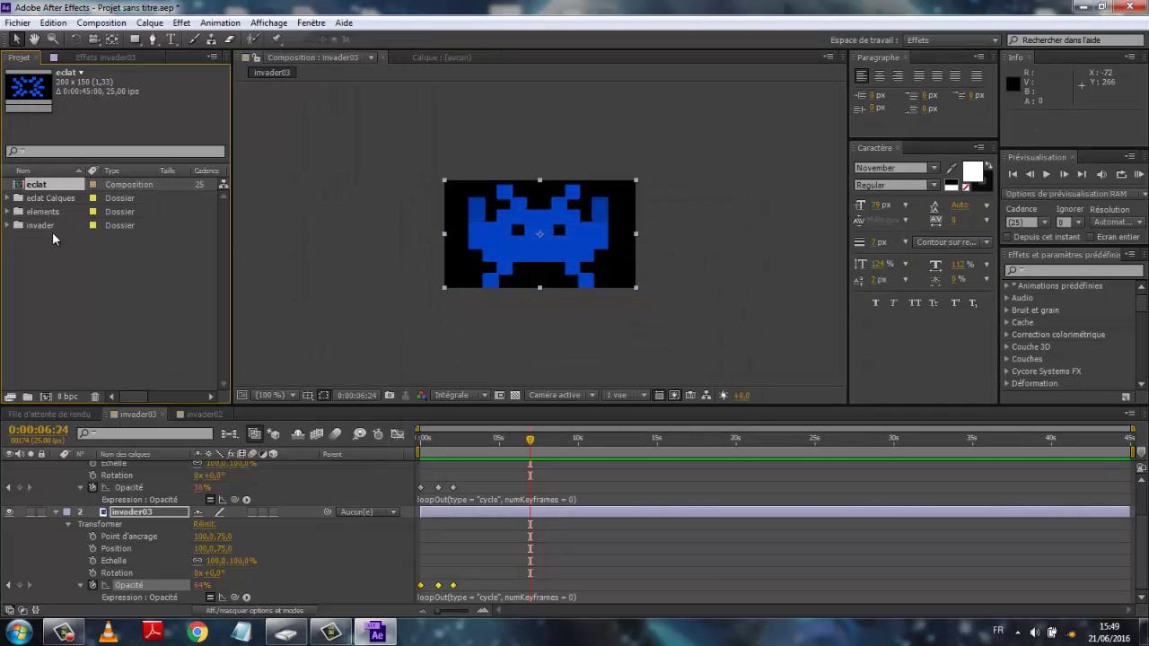
Open the eclat composition from the Project panel.
left_click(38, 186)
mouse_move(37, 186)
left_mouse_down()
mouse_move(49, 244)
mouse_move(43, 190)
left_mouse_up()
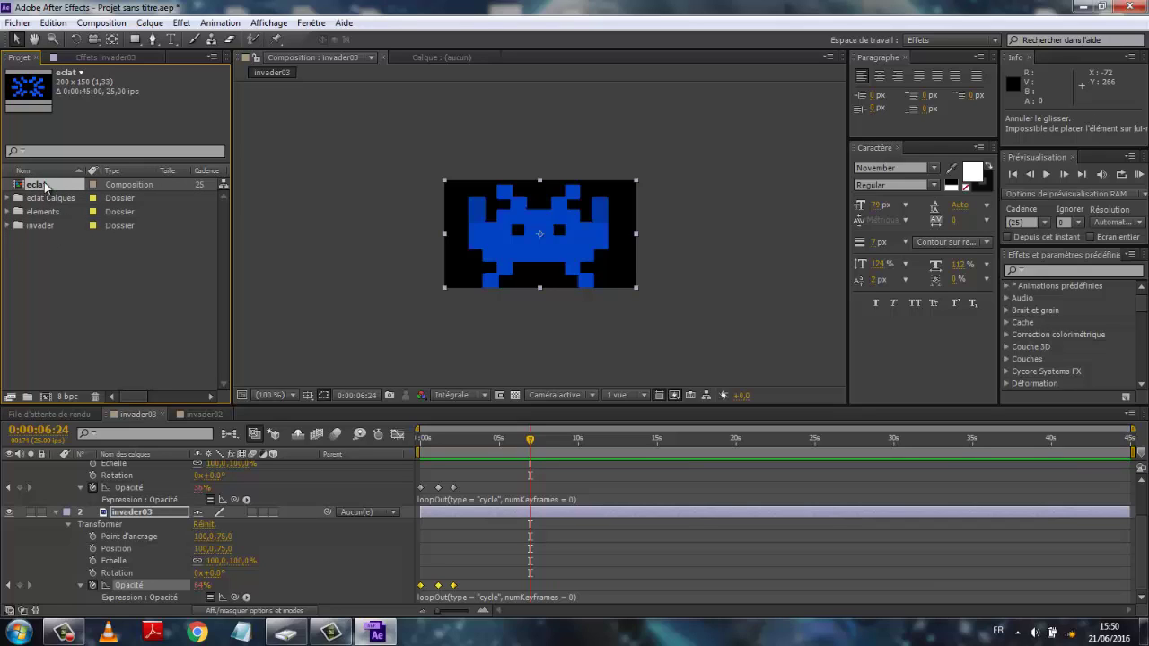
double_click(36, 186)
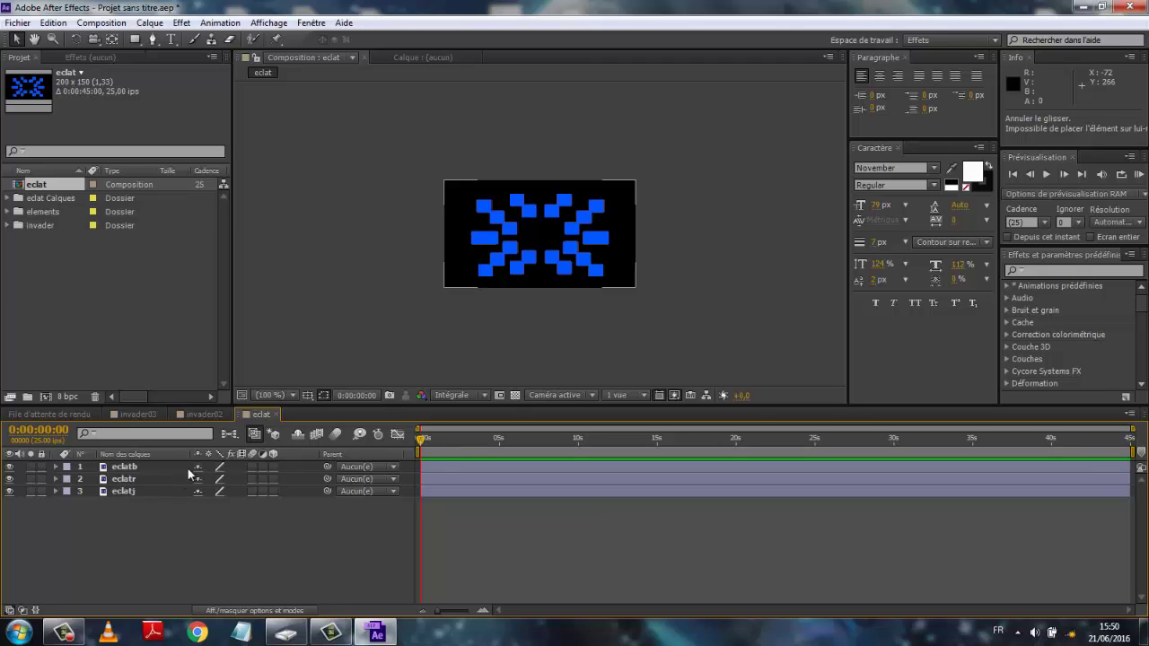
Select layer eclatb, scrub through the eclat animation, and expand the elements folder.
left_click(156, 468)
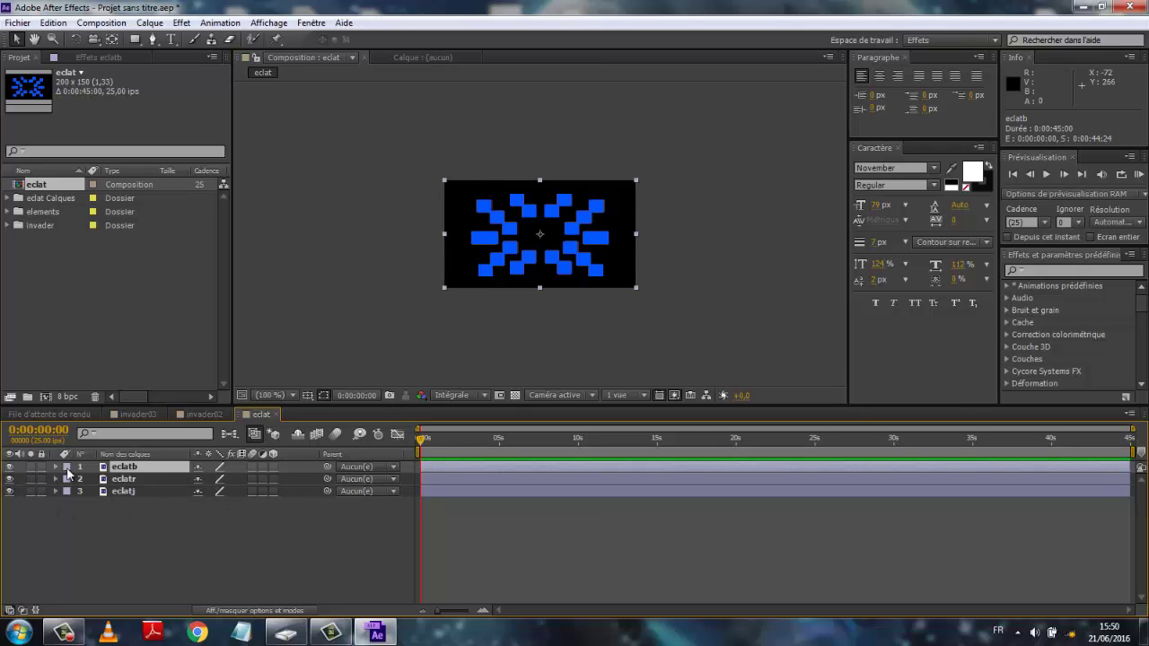
left_click_drag(141, 473, 83, 291)
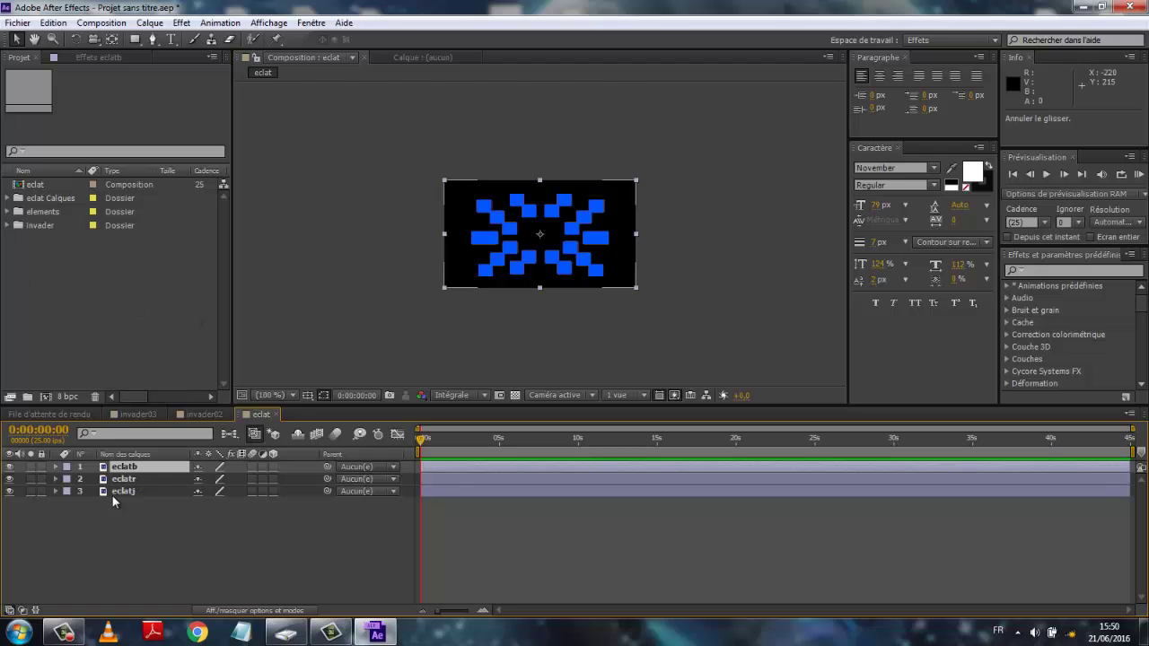
left_click_drag(424, 439, 399, 436)
left_click(8, 212)
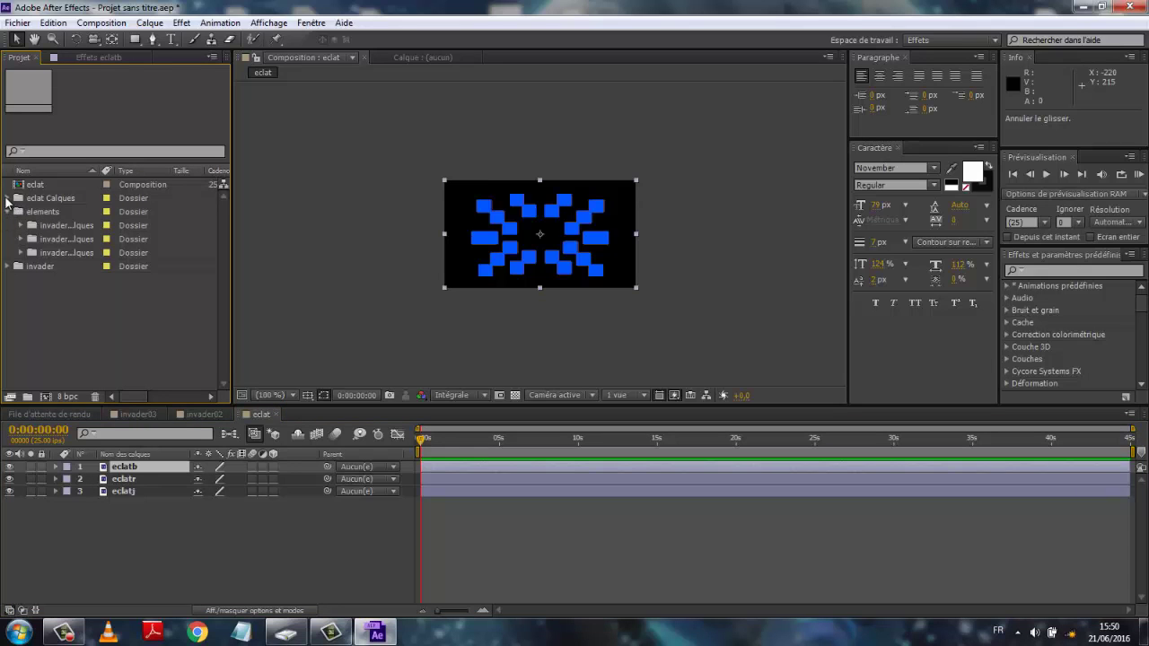
Close the eclat timeline and preview the eclatb, eclatj and eclatr files in eclat Calques.
left_click(276, 415)
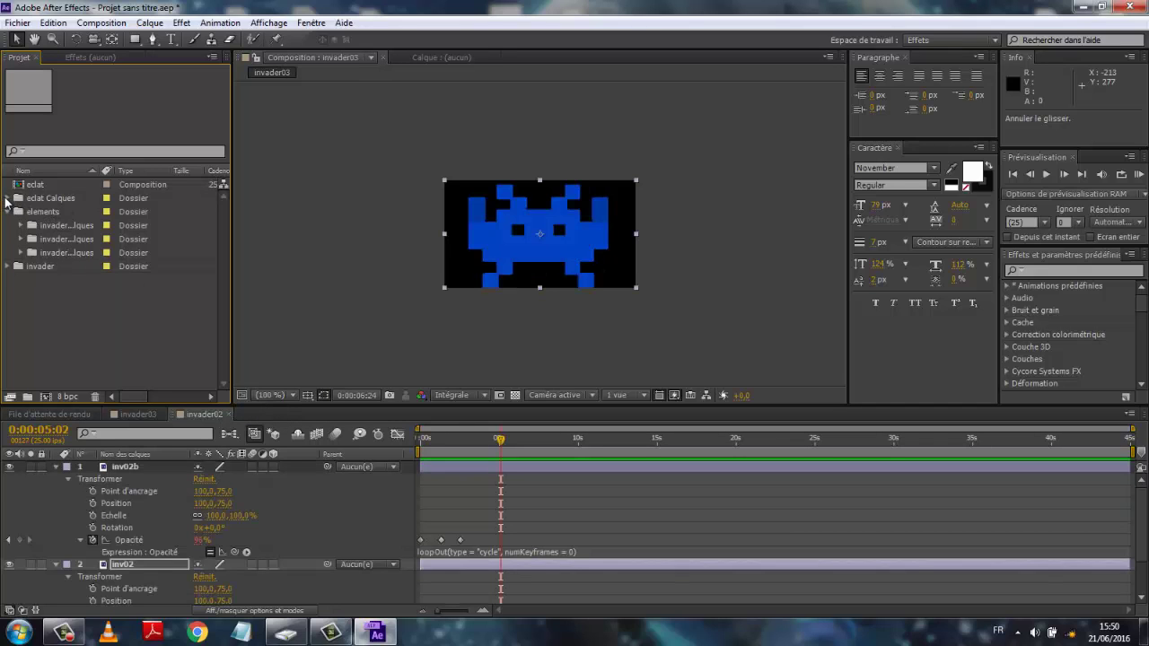
left_click(7, 199)
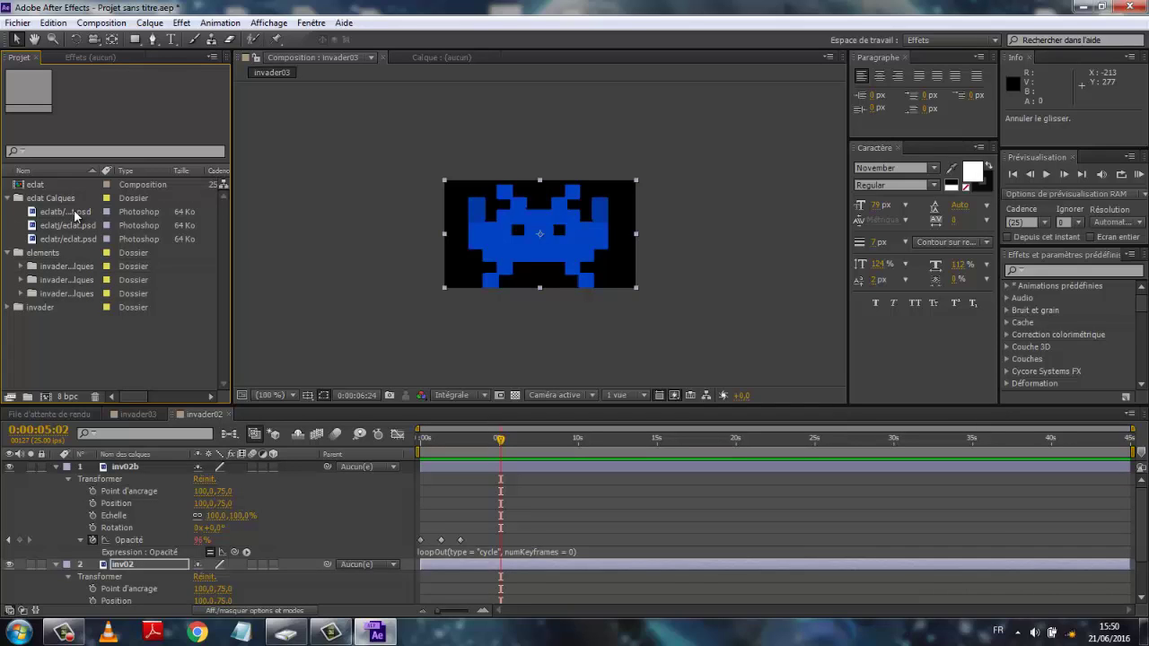
left_click(76, 215)
left_click(72, 225)
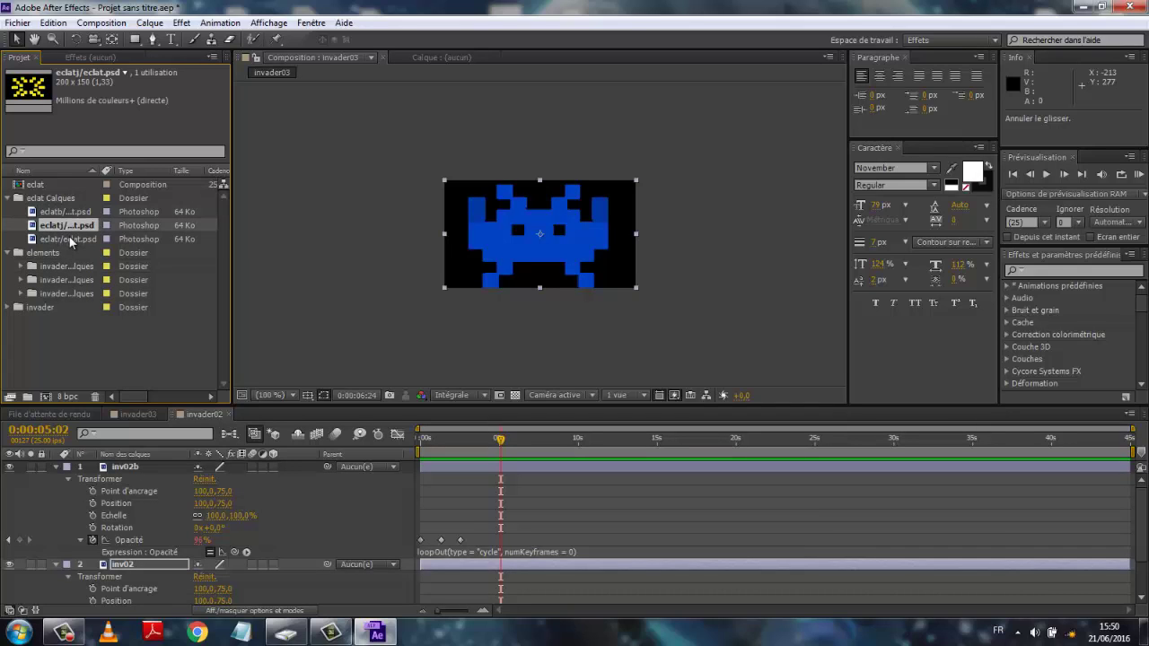
left_click(72, 238)
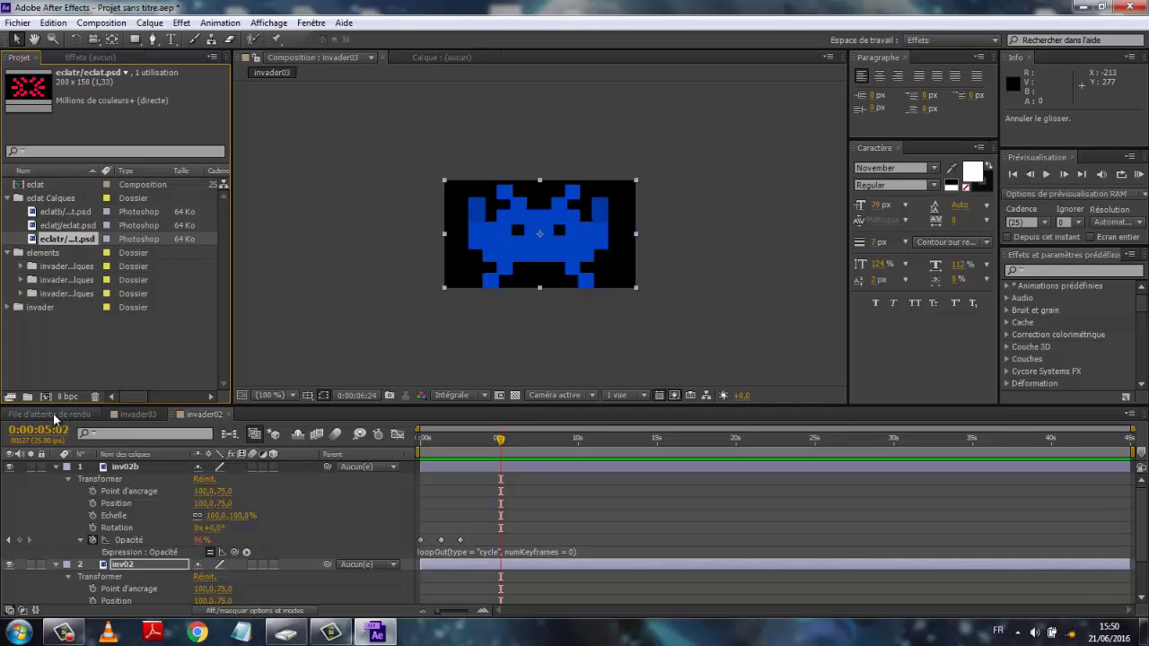
left_click(55, 635)
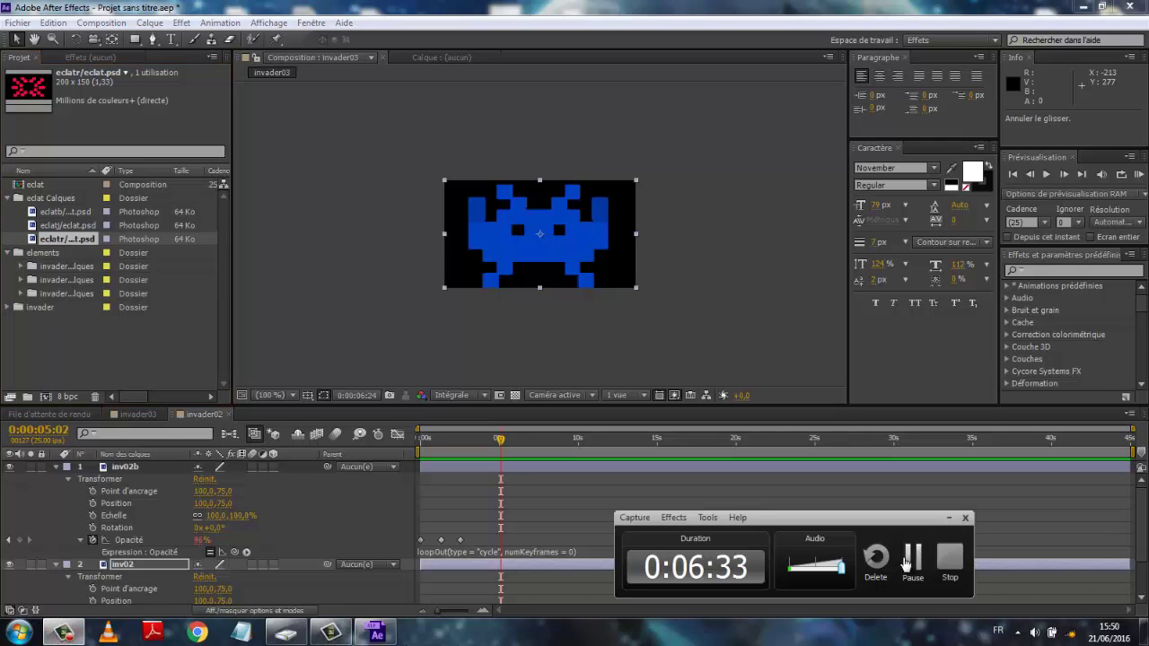
left_click(912, 558)
Re-preview eclatb, eclatj and eclatr, then collapse the layer properties and both folders.
left_click(67, 210)
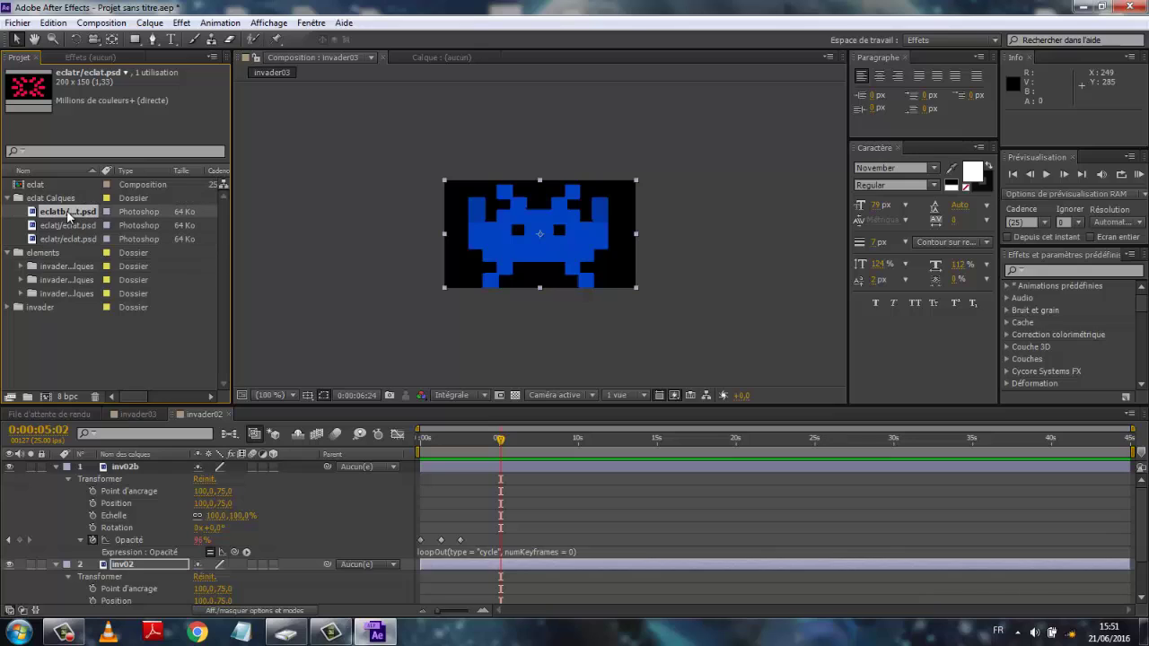
left_click(66, 225)
left_click(67, 237)
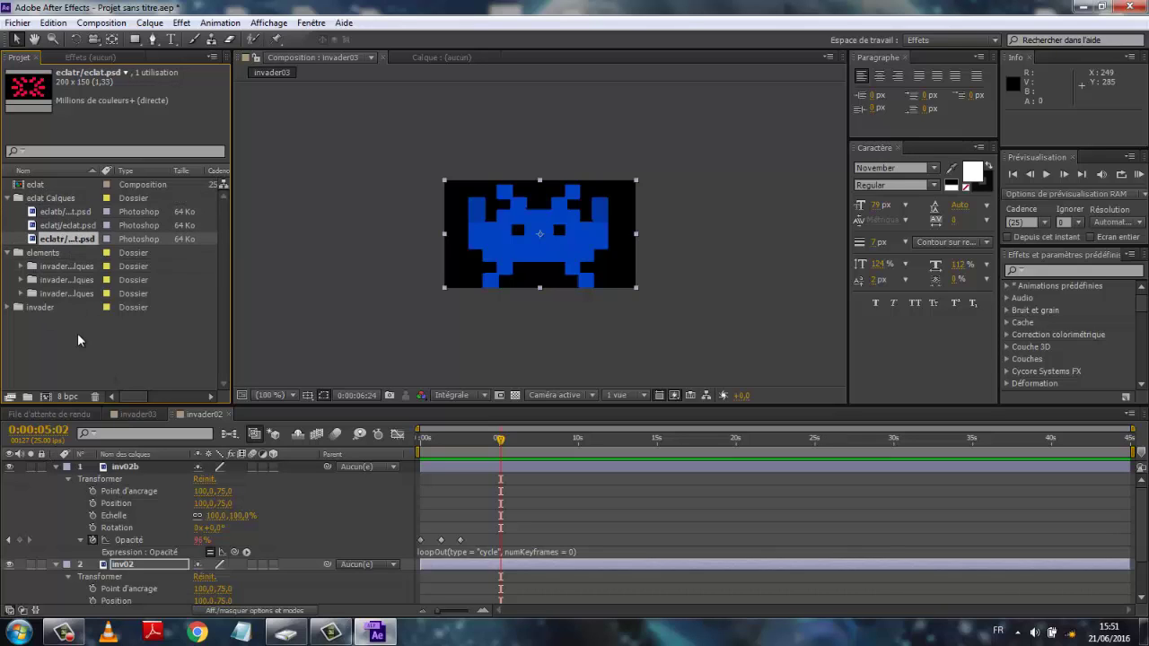
left_click(54, 469)
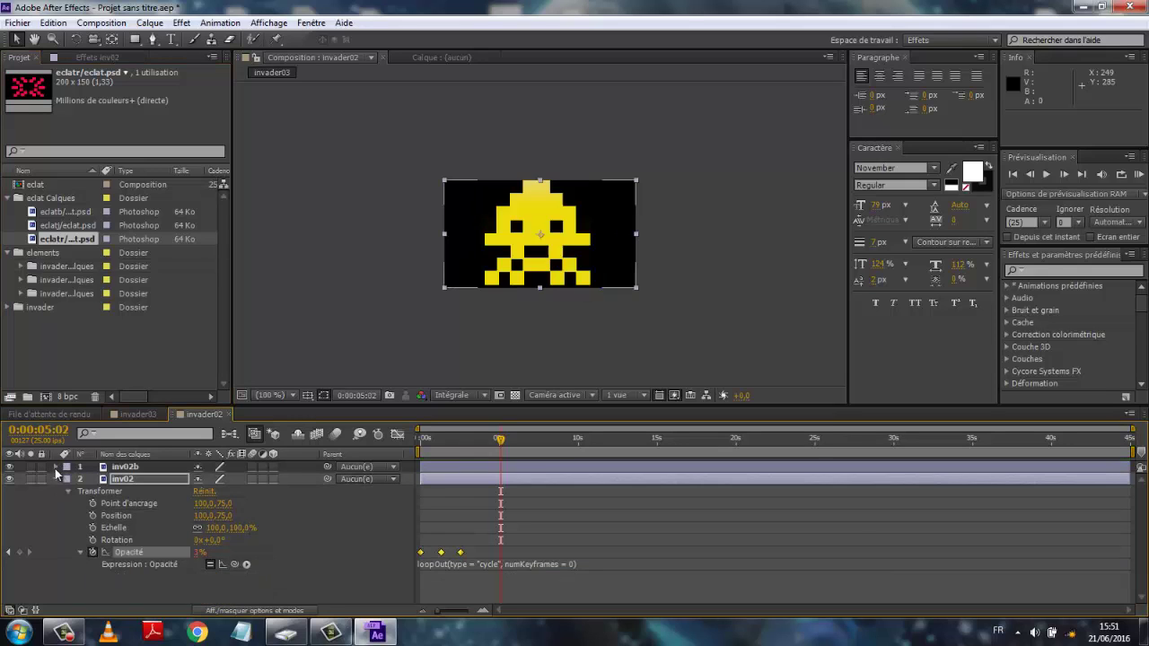
left_click(55, 478)
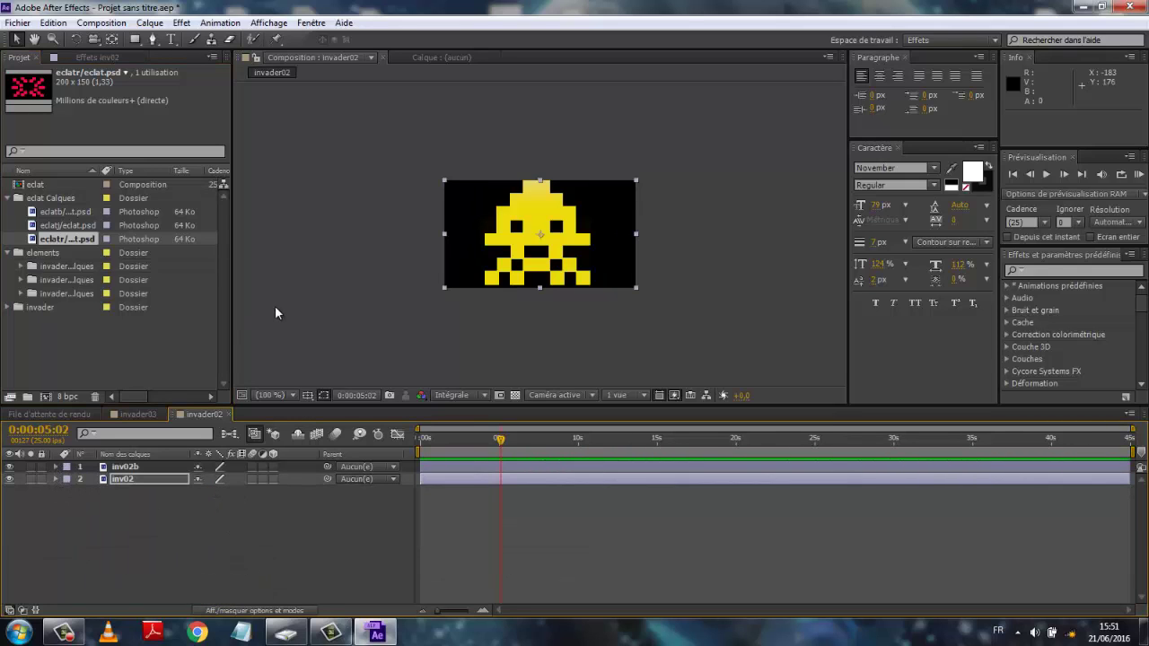
left_click(9, 198)
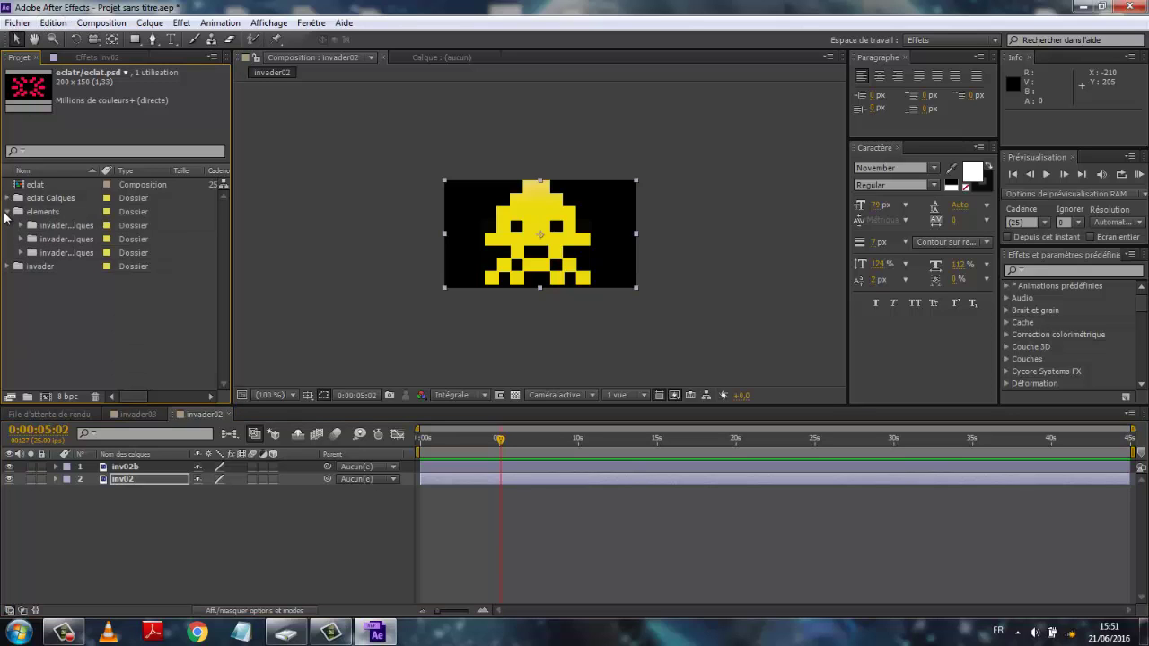
left_click(7, 212)
Nest eclat Calques inside elements and delete the eclat composition.
left_click_drag(46, 199, 49, 213)
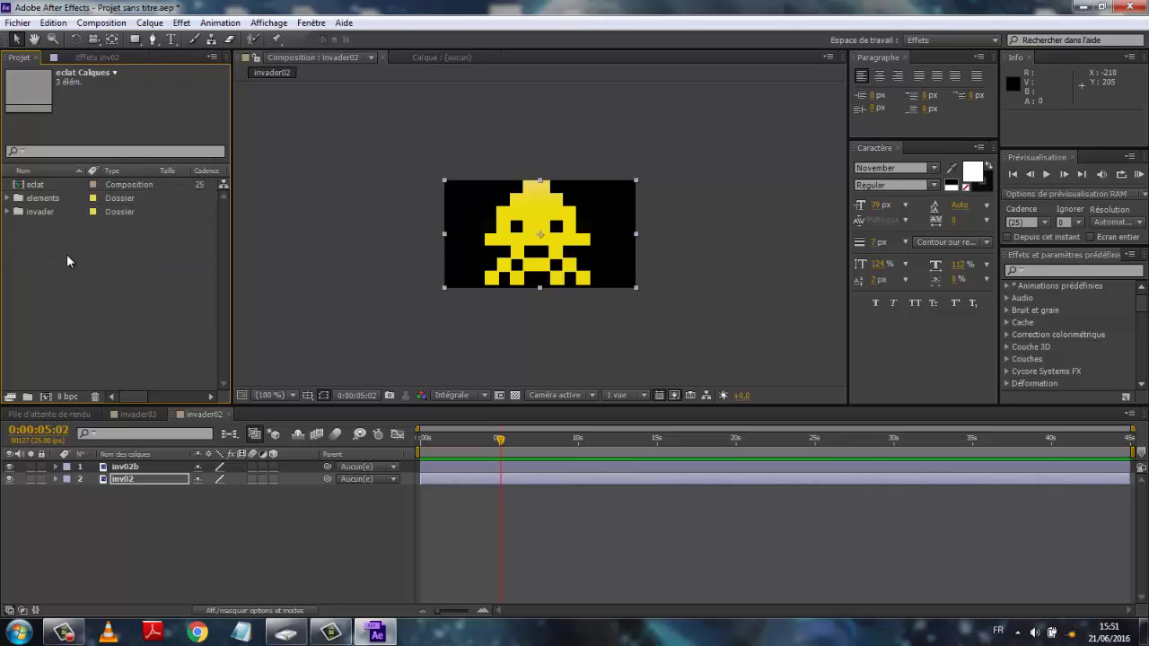
left_click(36, 185)
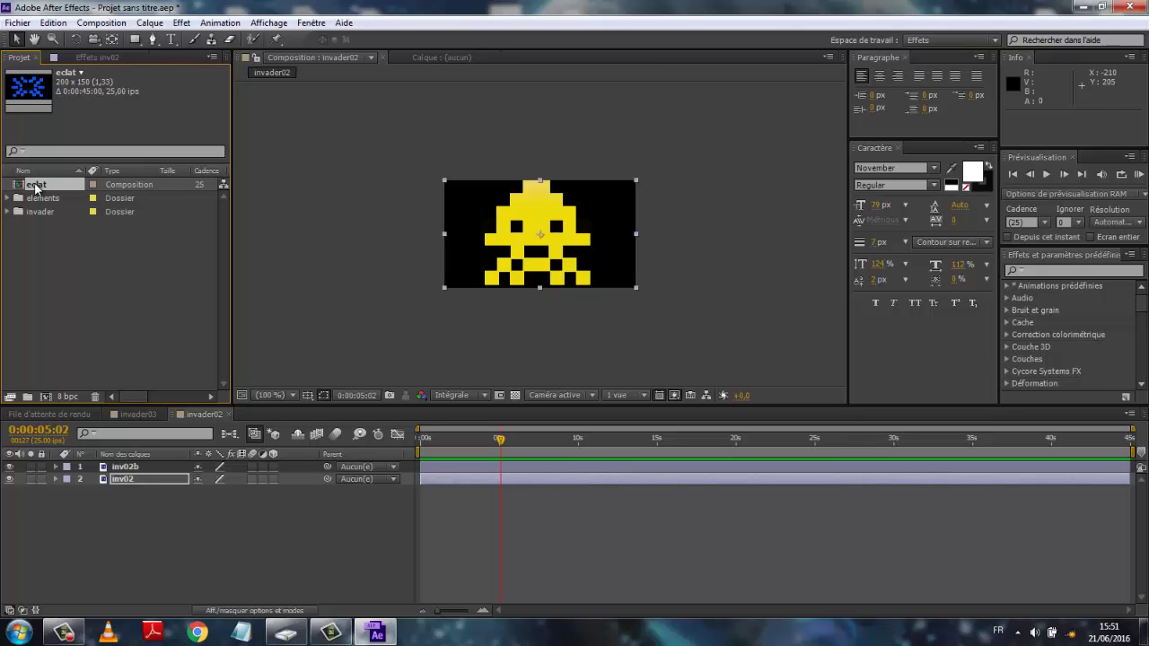
key("Delete")
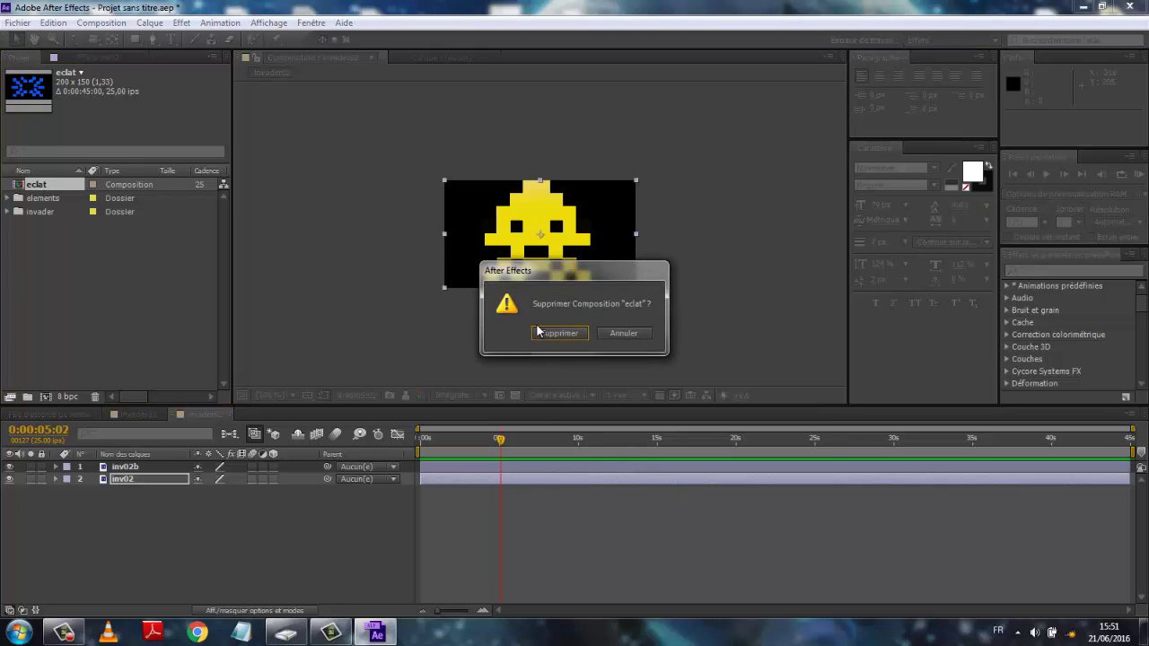
left_click(559, 335)
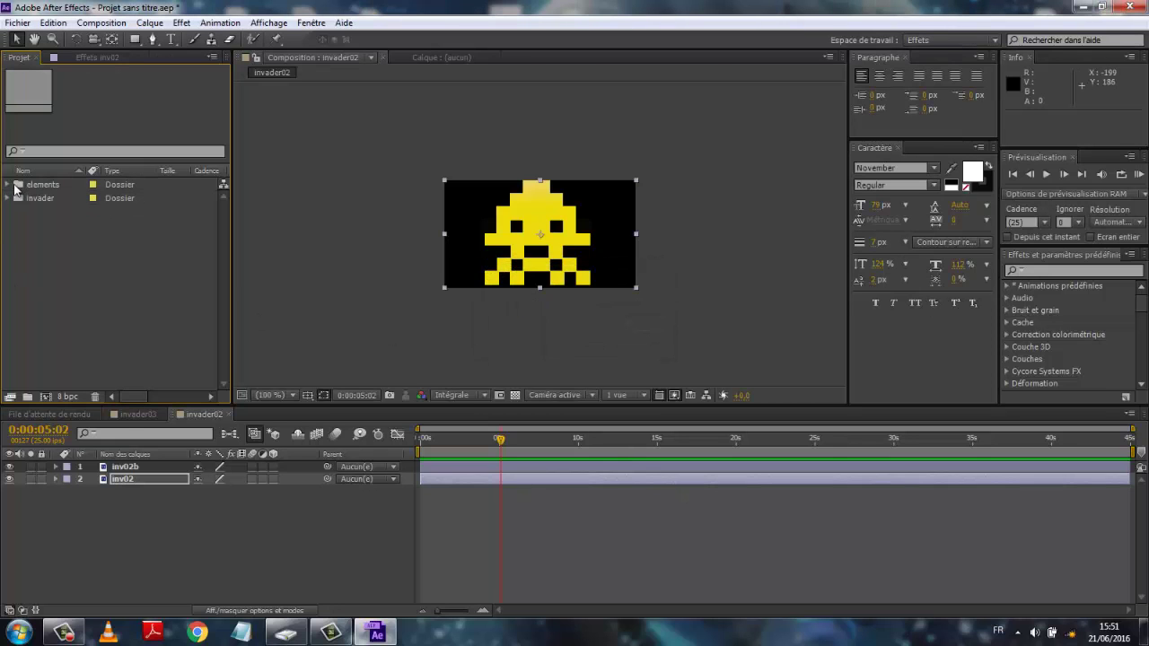
Import vaisseau.psd with Importer sous: Composition, creating a 200 x 150 vaisseau comp.
left_click(9, 185)
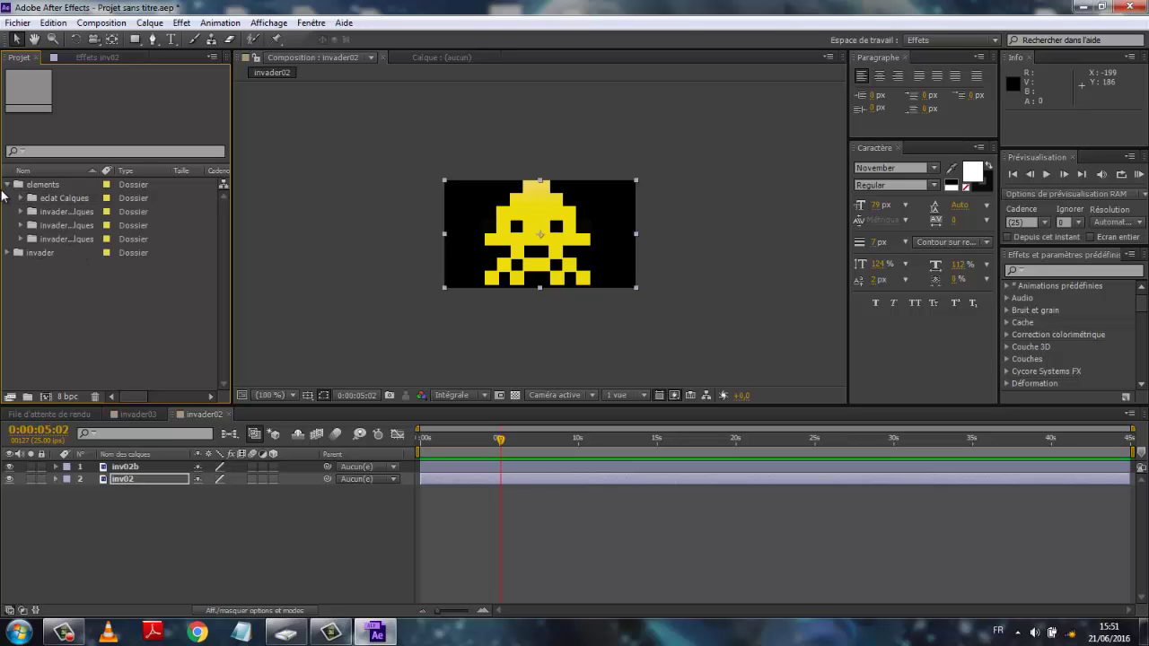
left_click(8, 184)
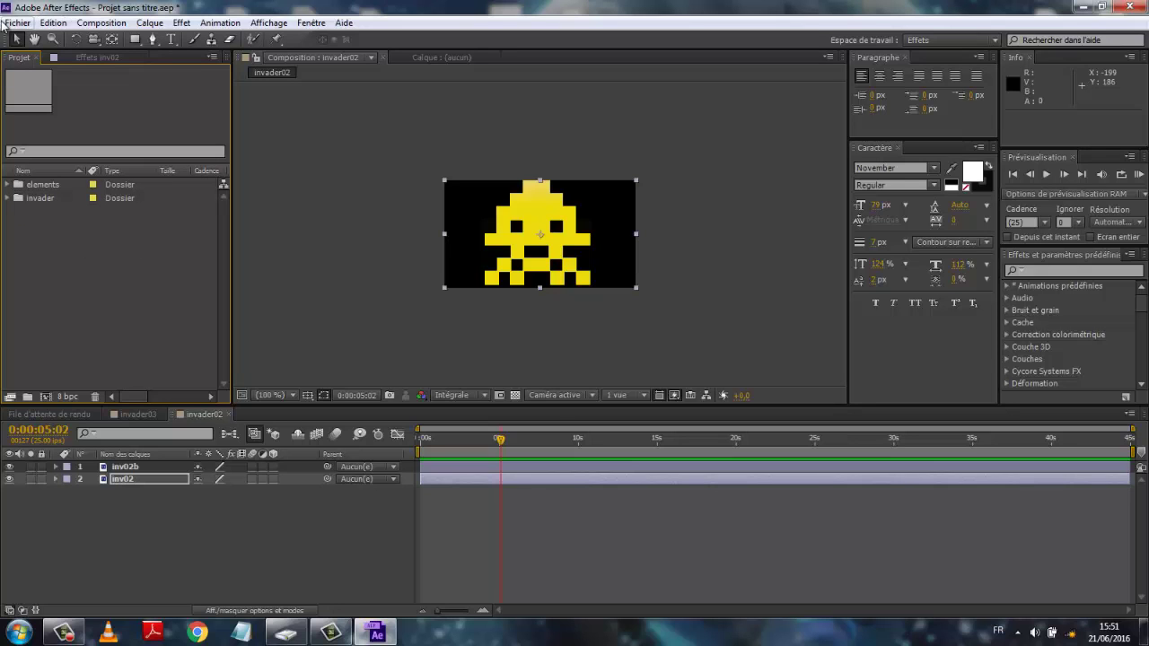
left_click(17, 23)
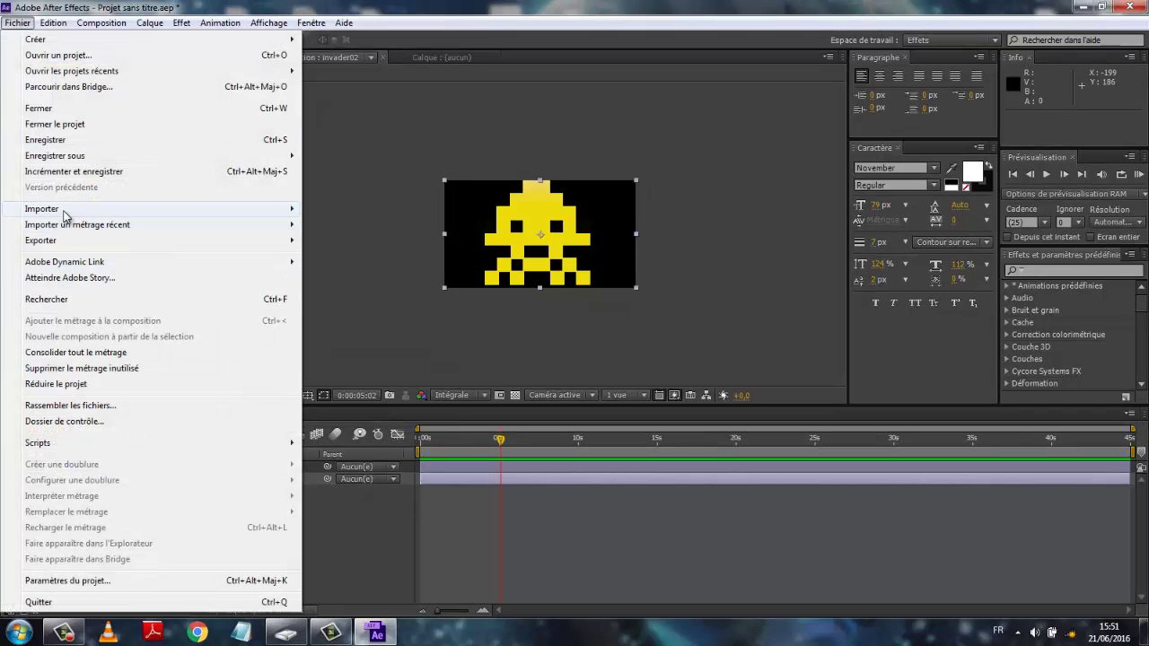
mouse_move(69, 210)
left_click(345, 212)
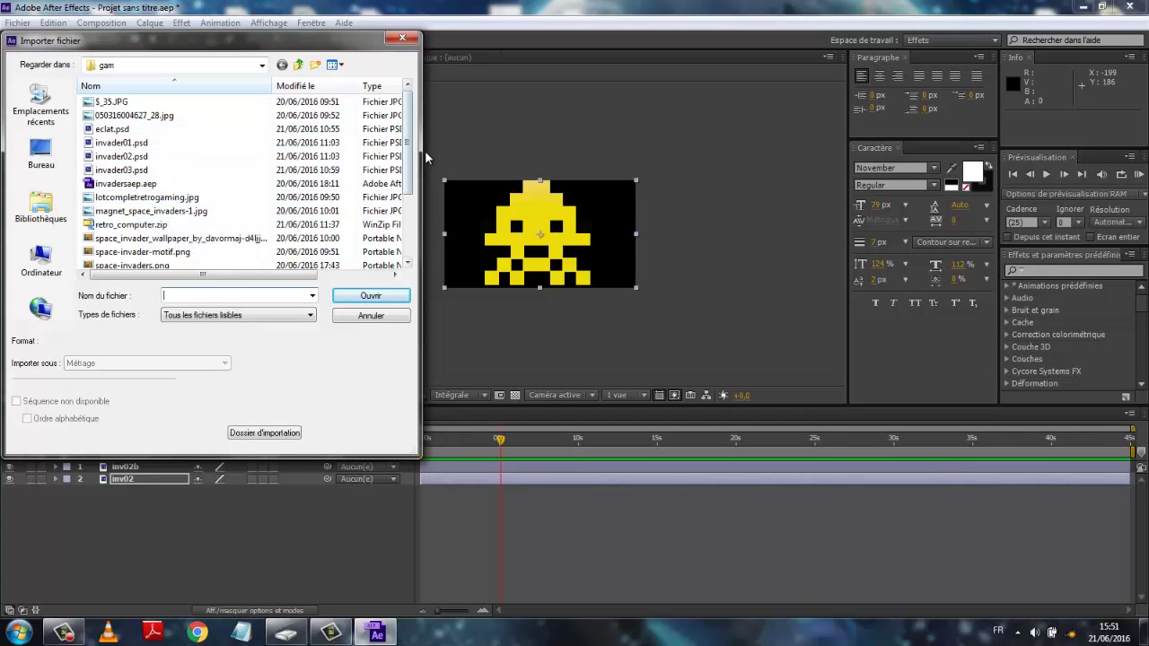
left_click_drag(413, 171, 414, 229)
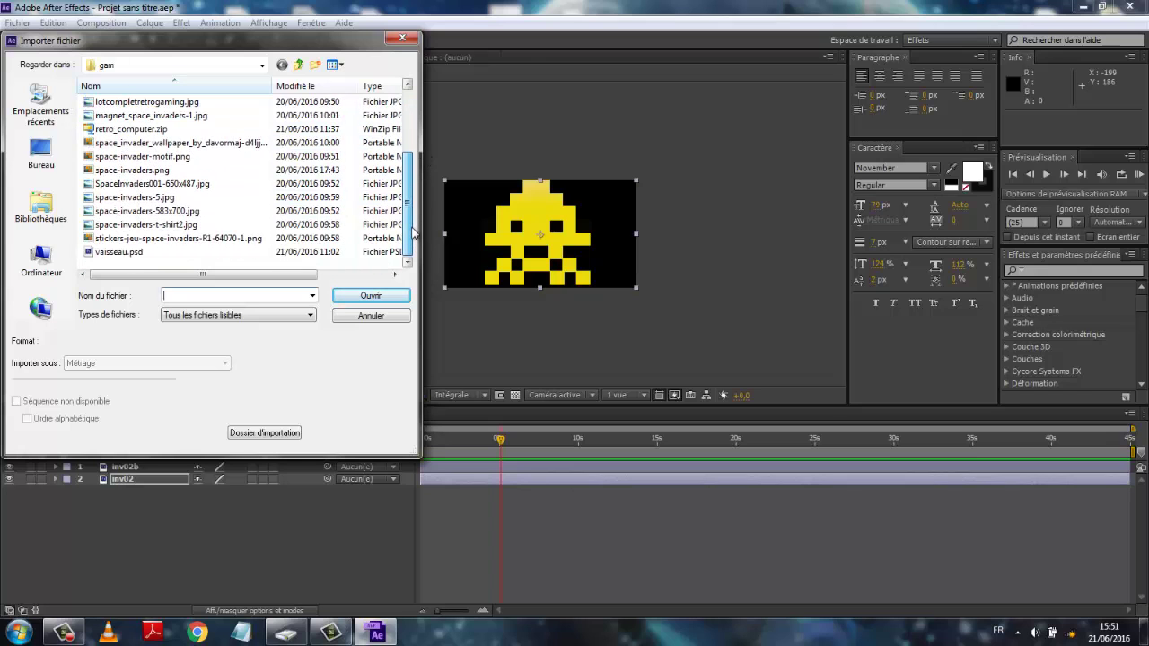
left_click(109, 253)
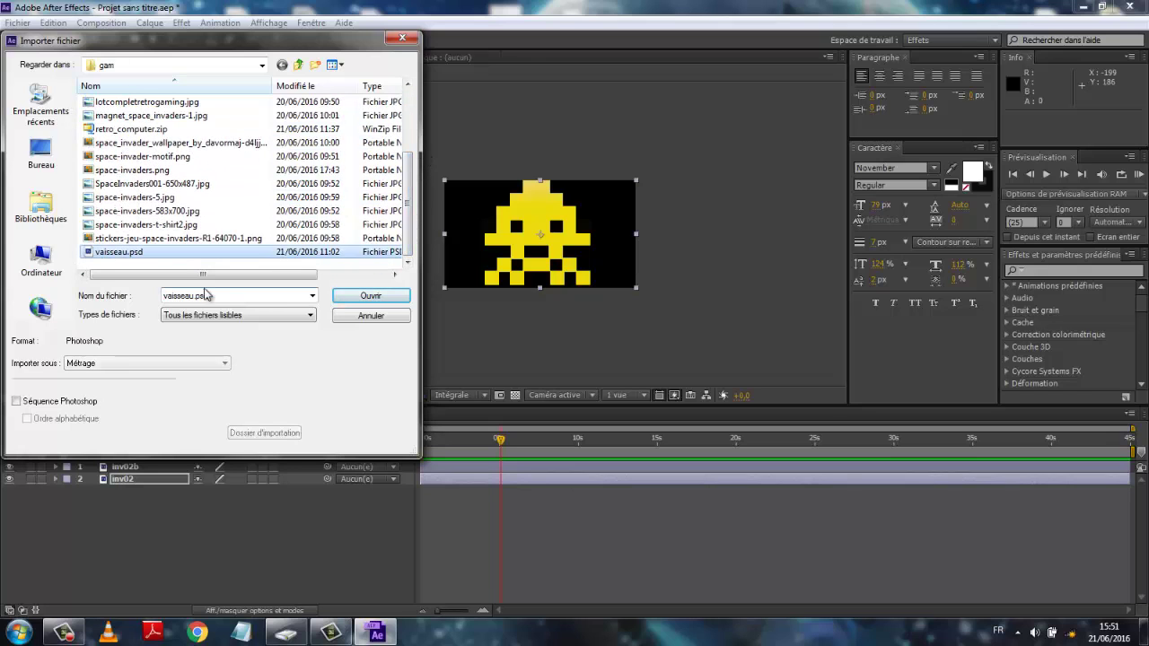
left_click(368, 297)
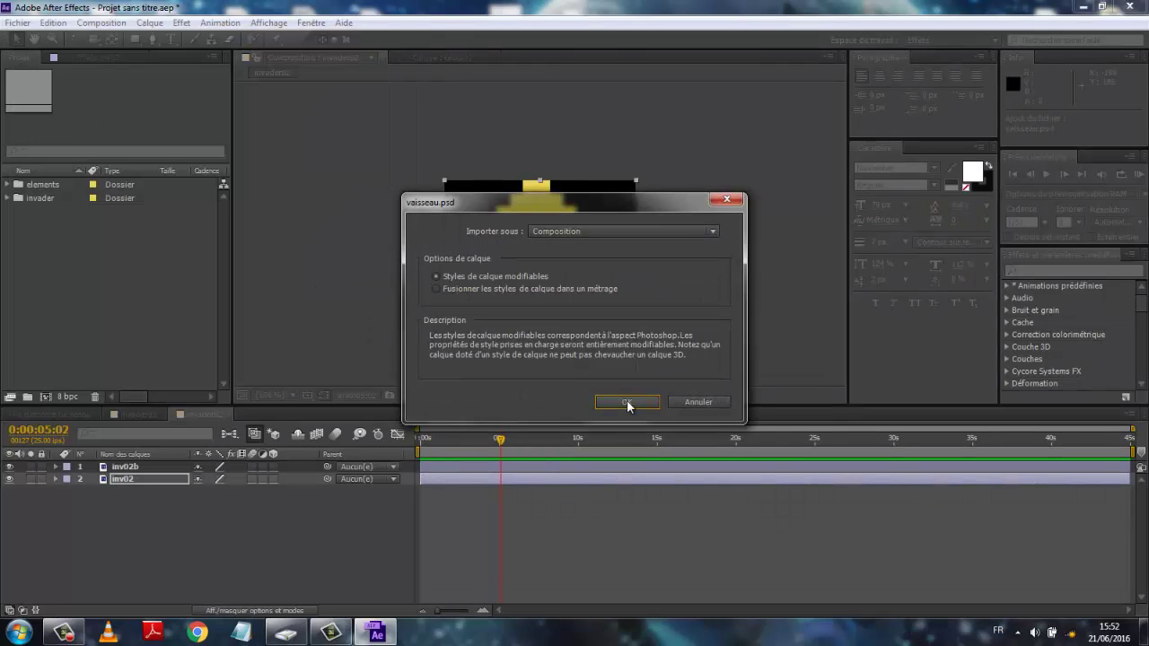
left_click(626, 403)
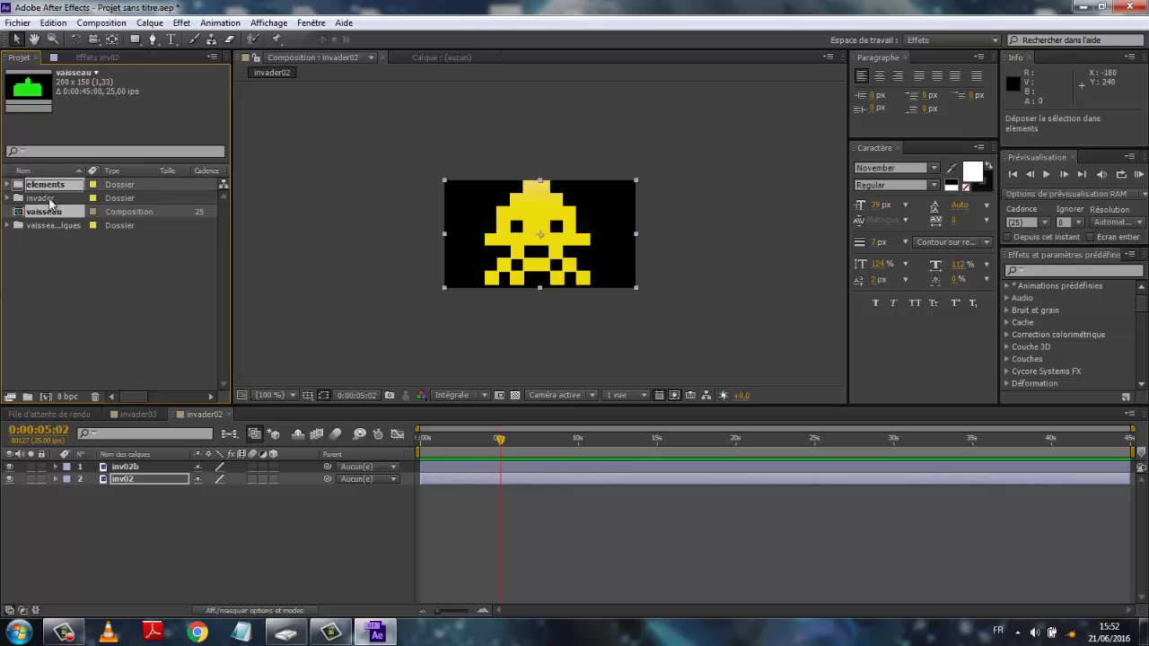
Move the vaisseau composition into the invader folder, leaving elements, invader and vaisseau layers.
left_click_drag(45, 215, 43, 198)
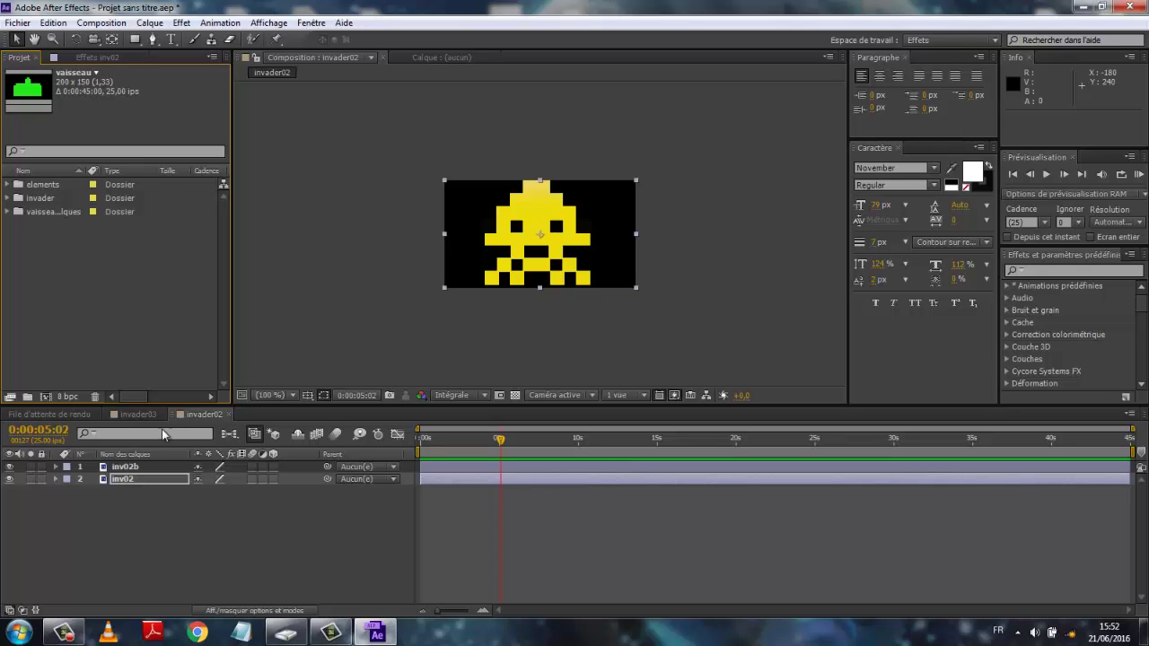
left_click(65, 635)
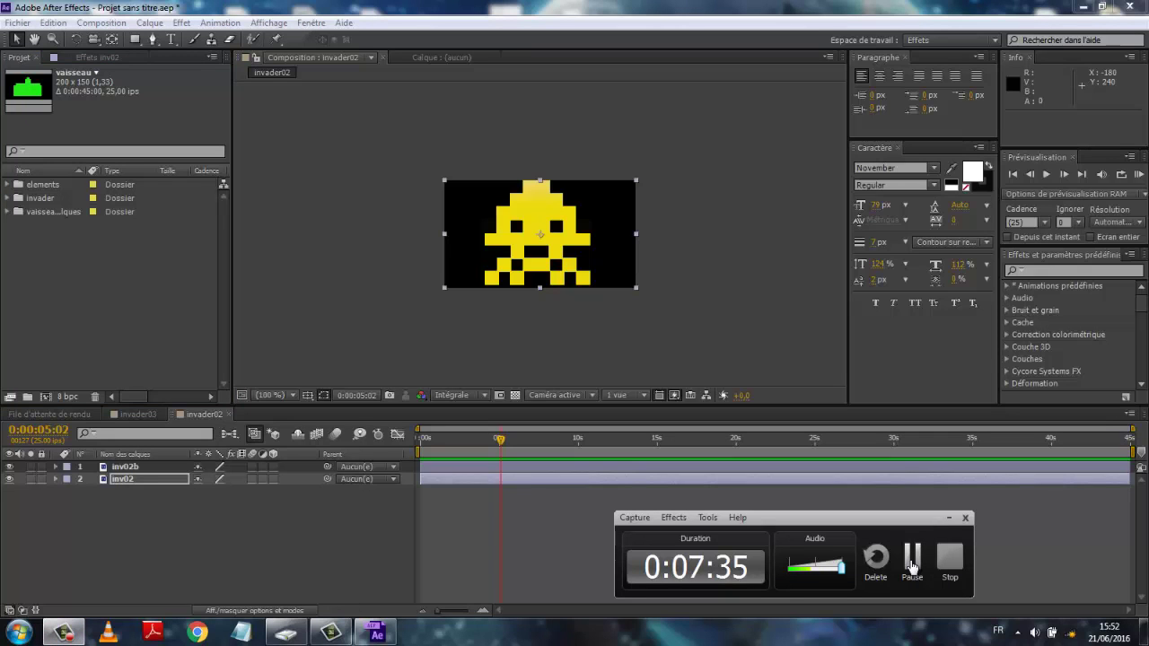